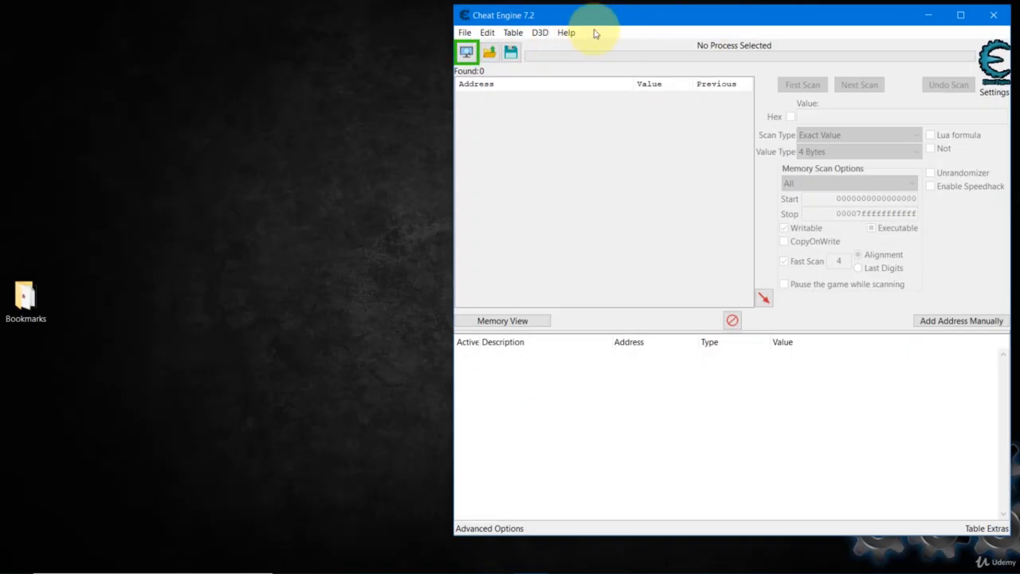
Step: Launch the standard Cheat Engine Tutorial, place its window beside the main window and make it taller
left_click_drag(597, 18, 559, 30)
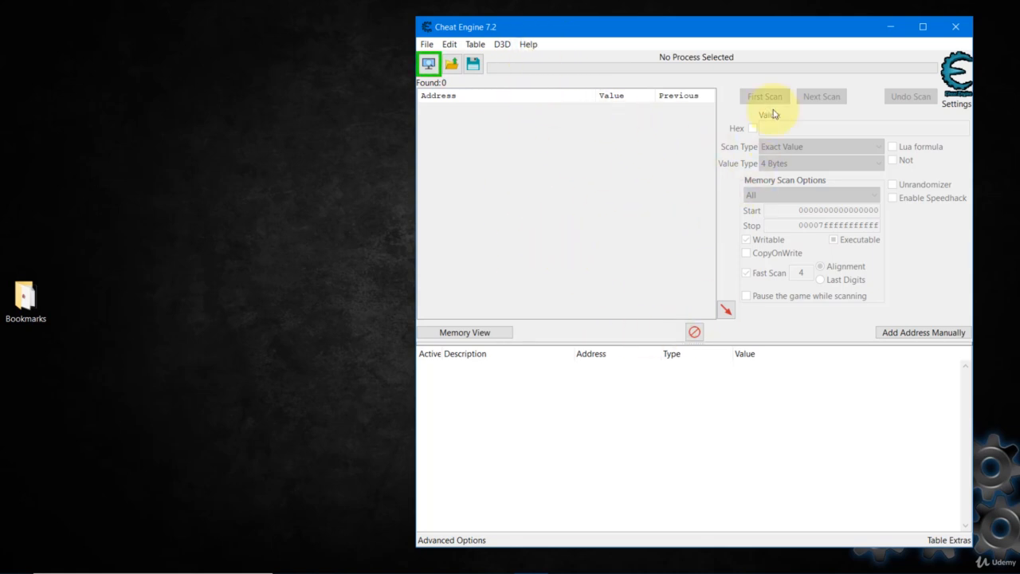
left_click(530, 44)
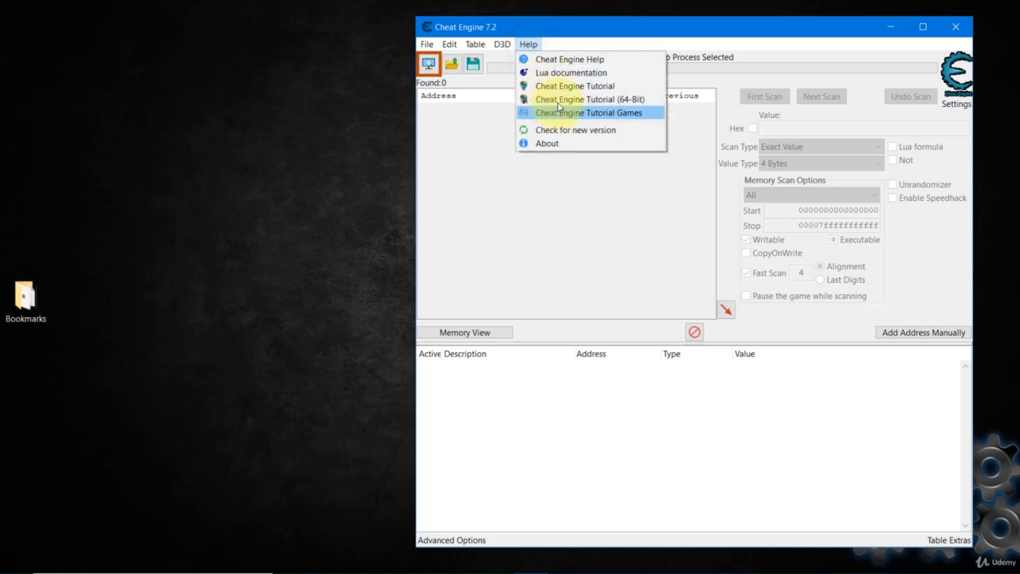
left_click(608, 86)
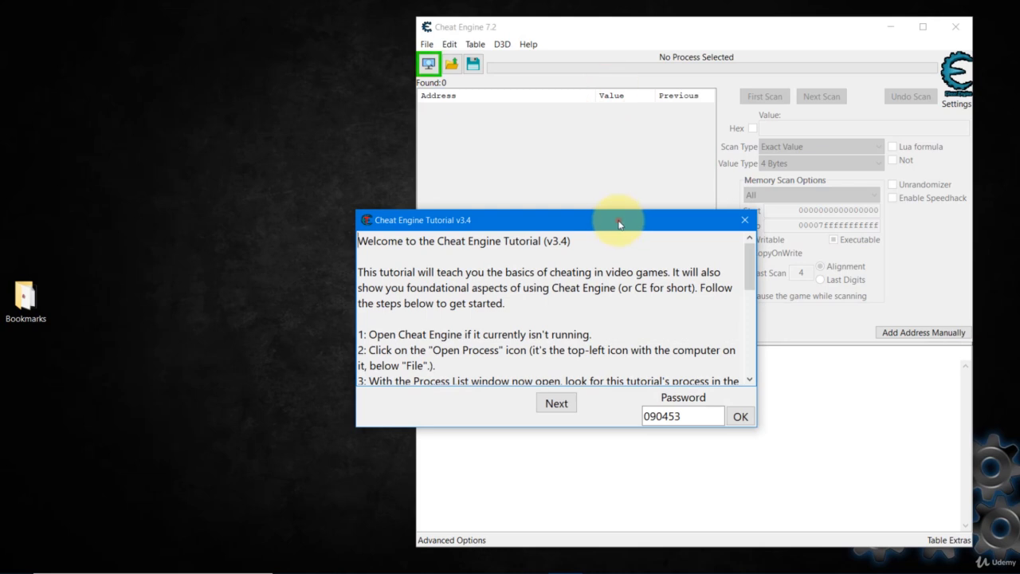
left_click_drag(619, 224, 285, 131)
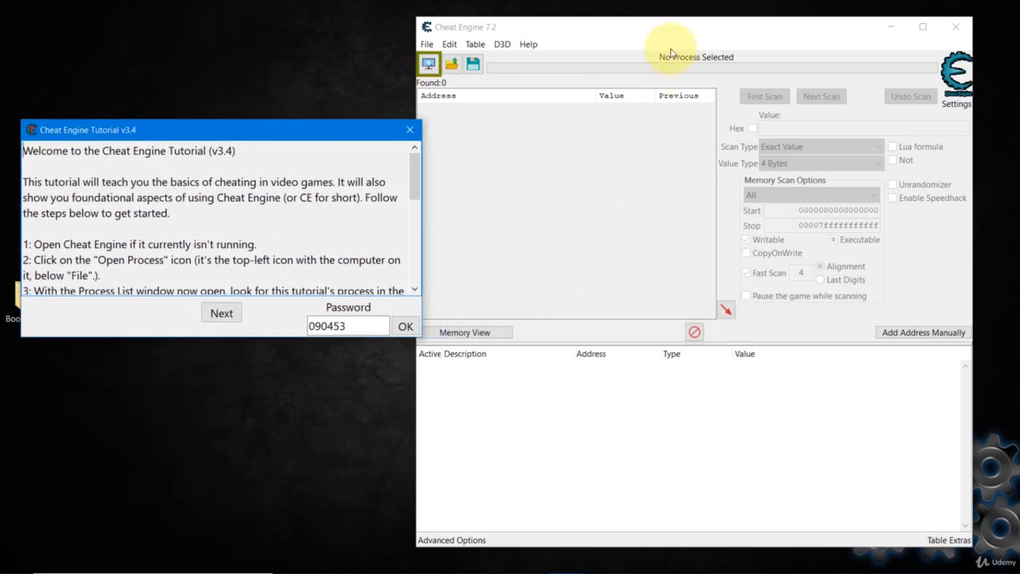
left_click_drag(661, 37, 702, 44)
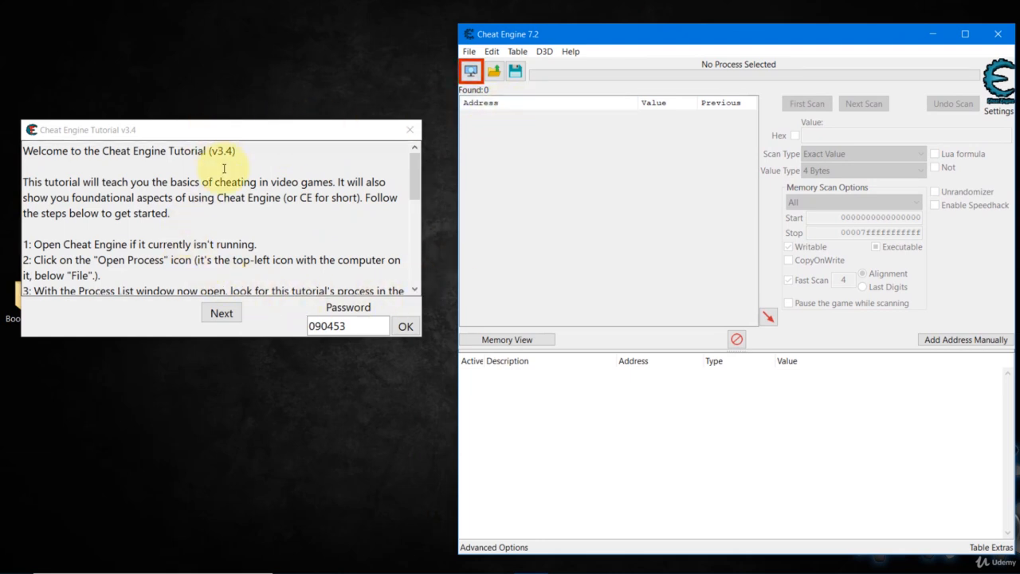
left_click_drag(296, 337, 294, 406)
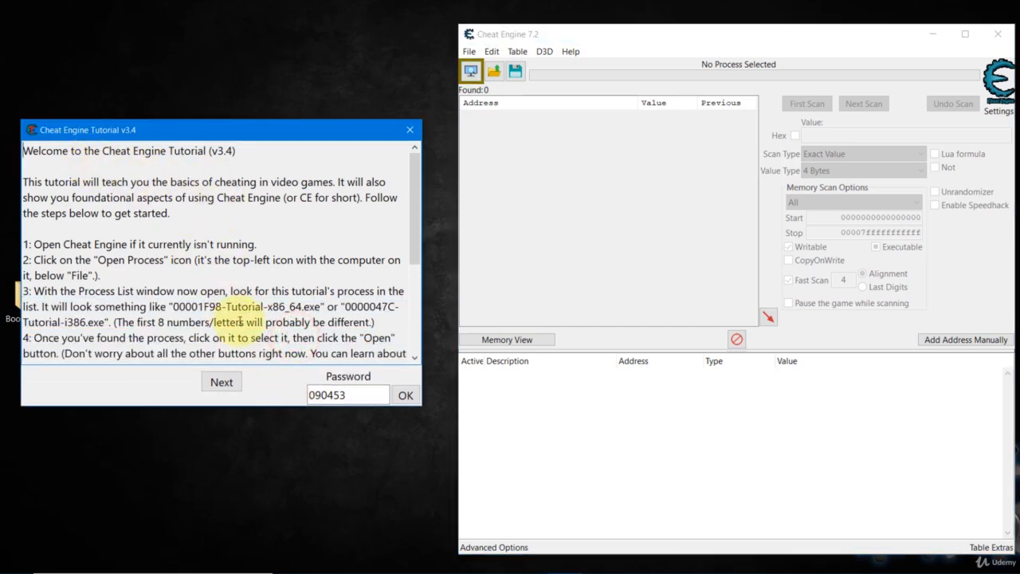
Step: Advance the tutorial to Step 2 and open the Tutorial-i386 process as the scan target
left_click(219, 385)
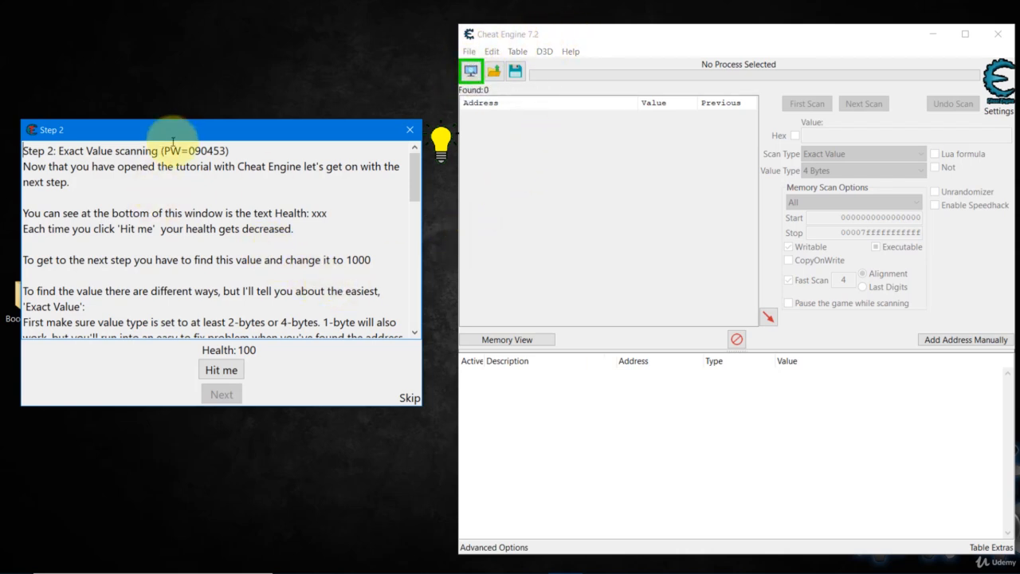
left_click_drag(172, 125, 177, 148)
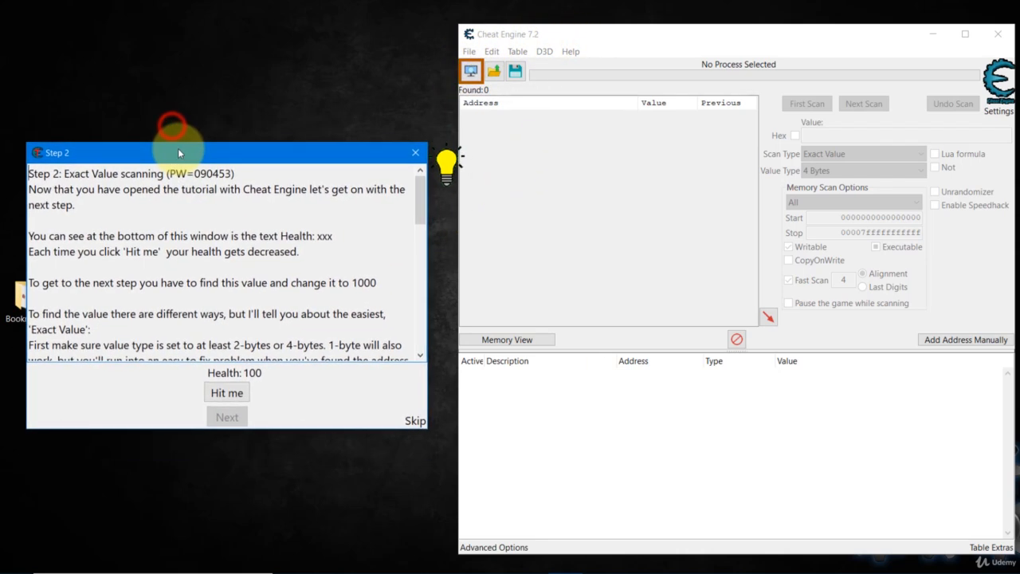
left_click(471, 73)
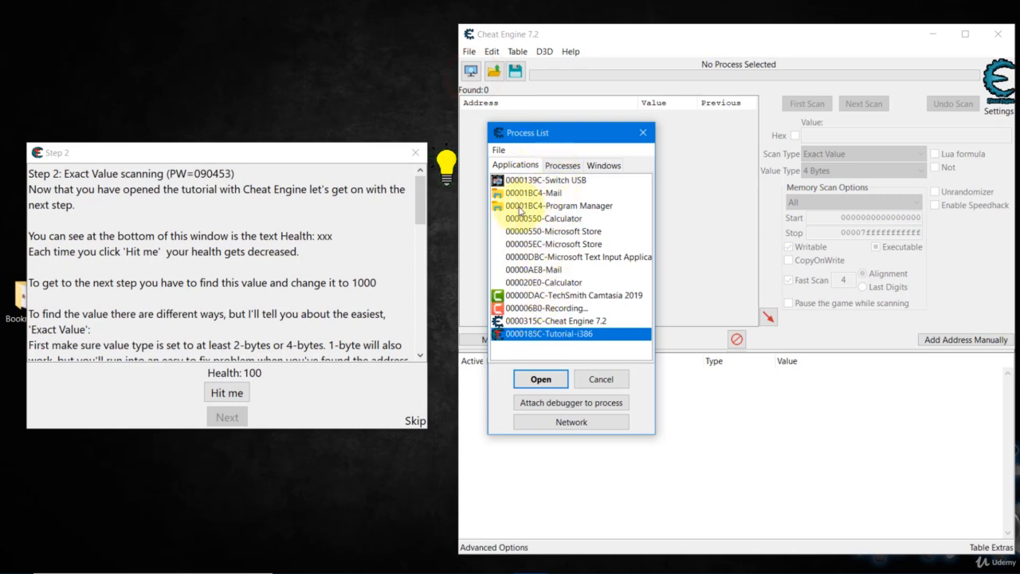
mouse_move(276, 155)
left_mouse_down()
mouse_move(275, 201)
mouse_move(278, 164)
left_mouse_up()
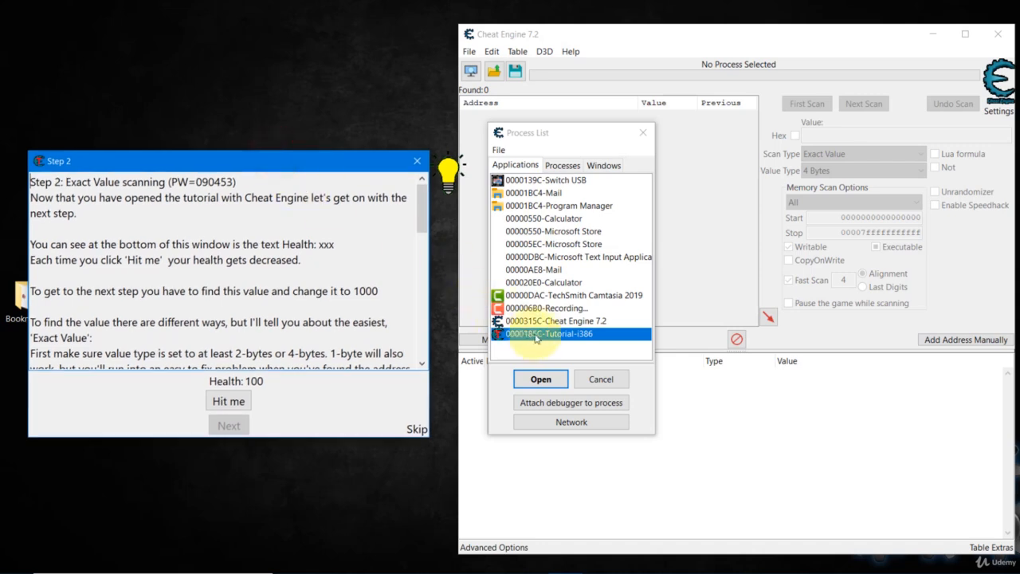
left_click(549, 383)
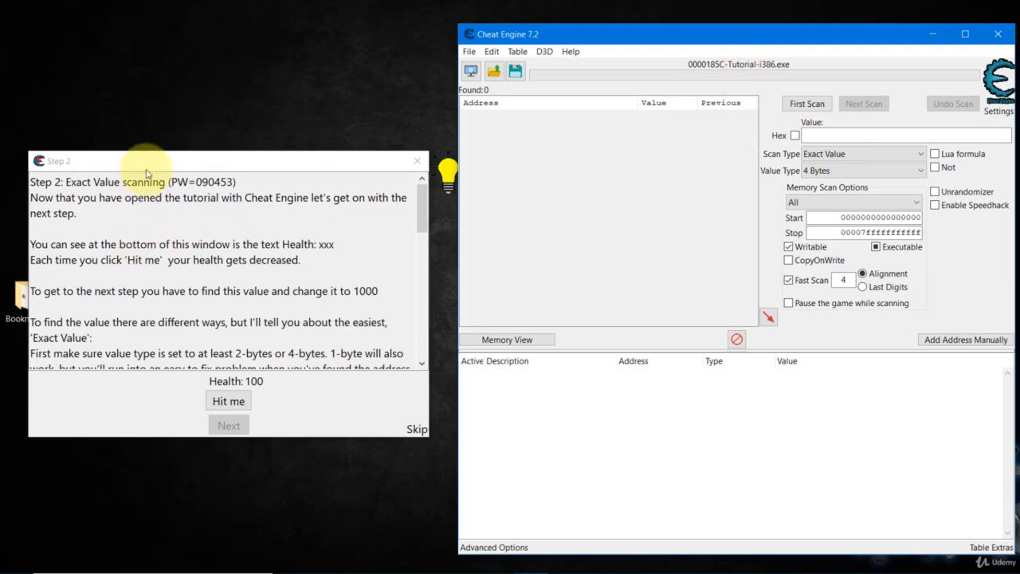
left_click_drag(136, 161, 148, 140)
left_click(609, 35)
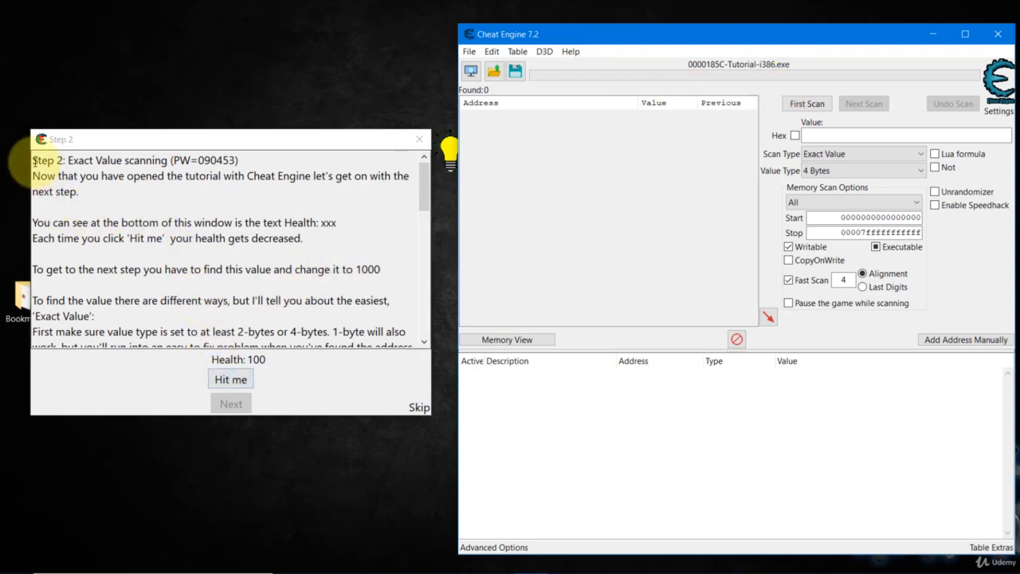
Step: Review the Step 2 instructions and take two hits in the tutorial to lower the health
left_click_drag(29, 160, 294, 292)
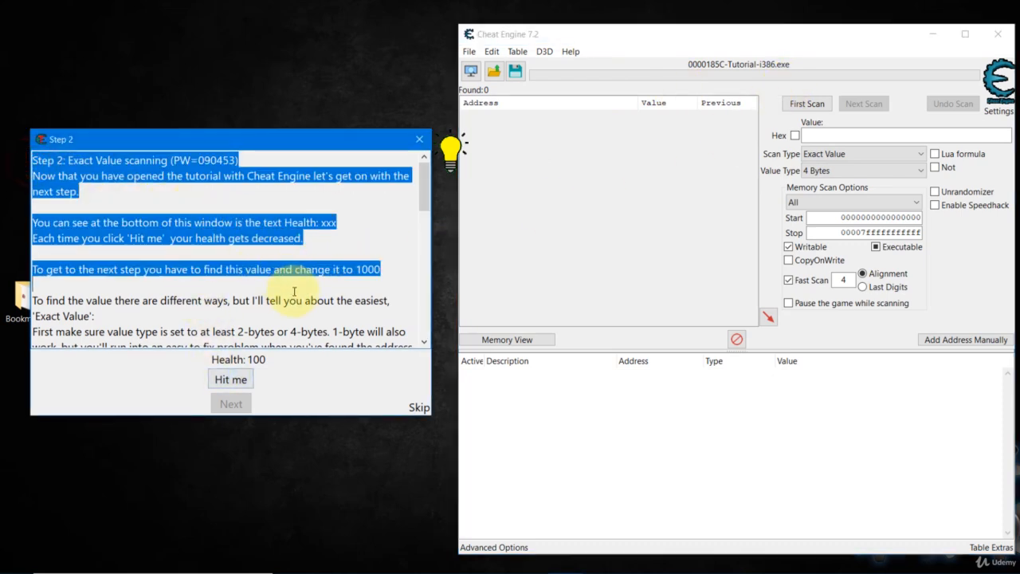
left_click(310, 300)
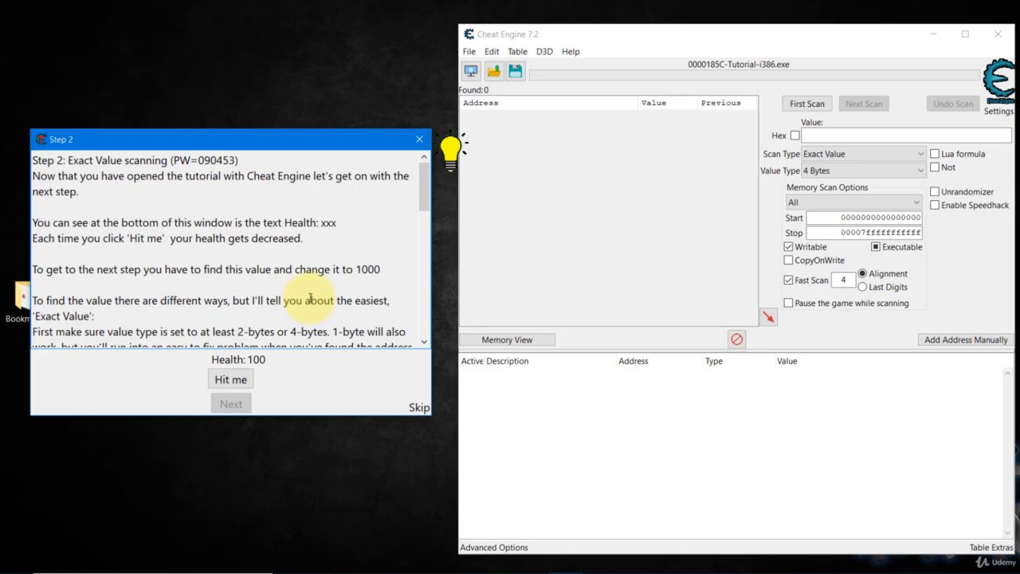
left_click(235, 387)
left_click(241, 382)
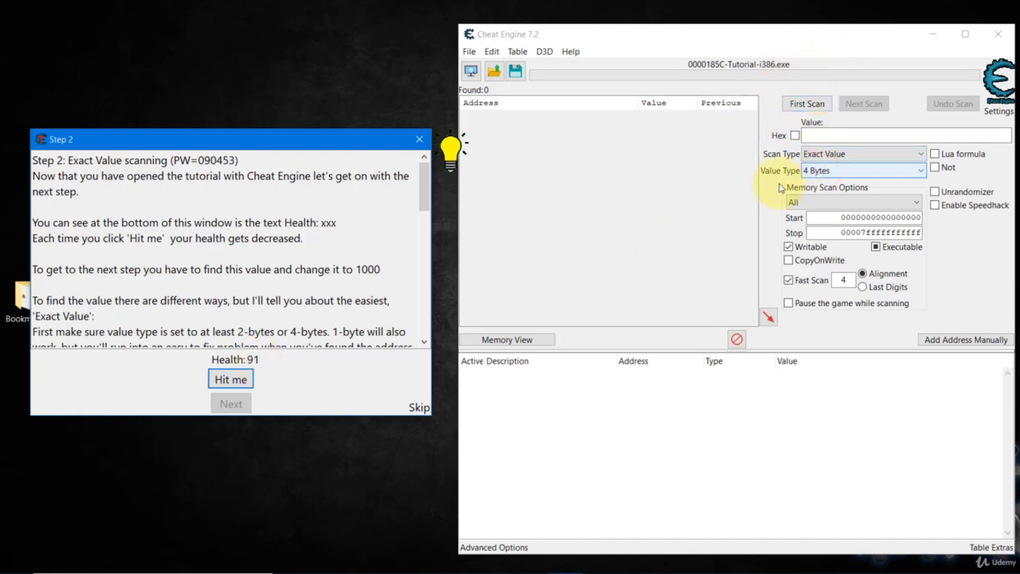
Step: Run a first scan for the exact value 91 with the 4 Bytes value type
left_click(810, 175)
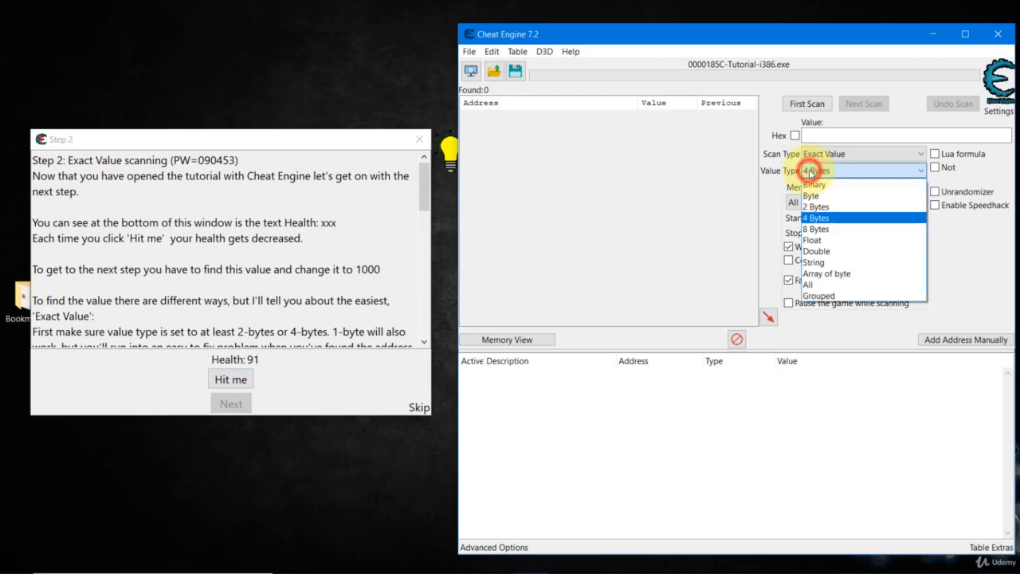
left_click(824, 221)
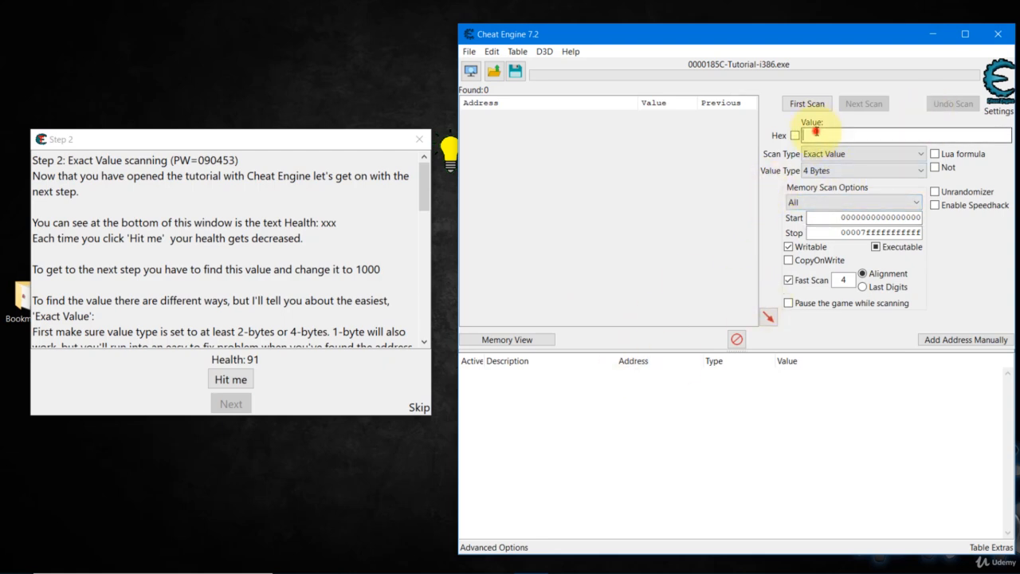
left_click(817, 133)
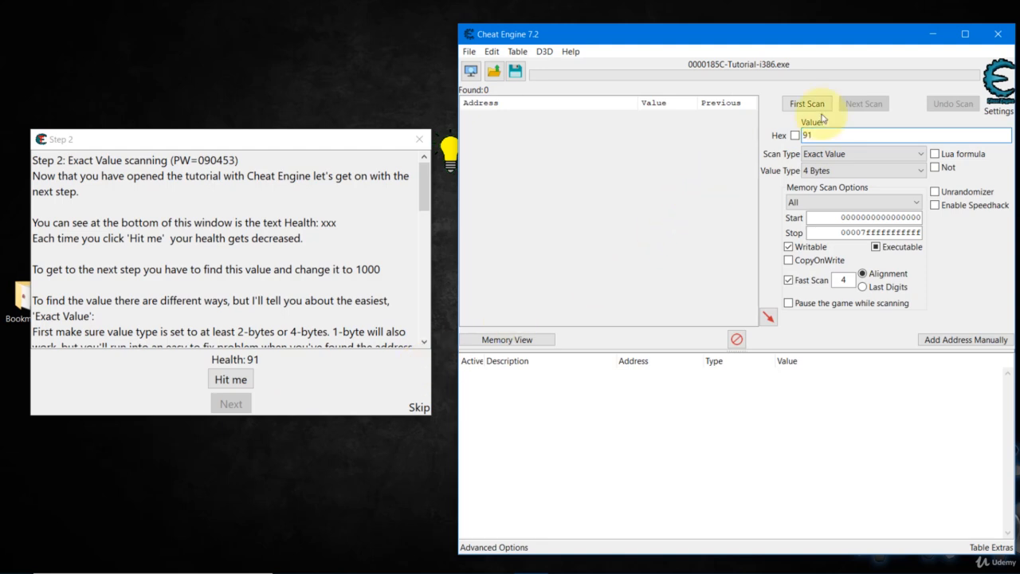
left_click(809, 159)
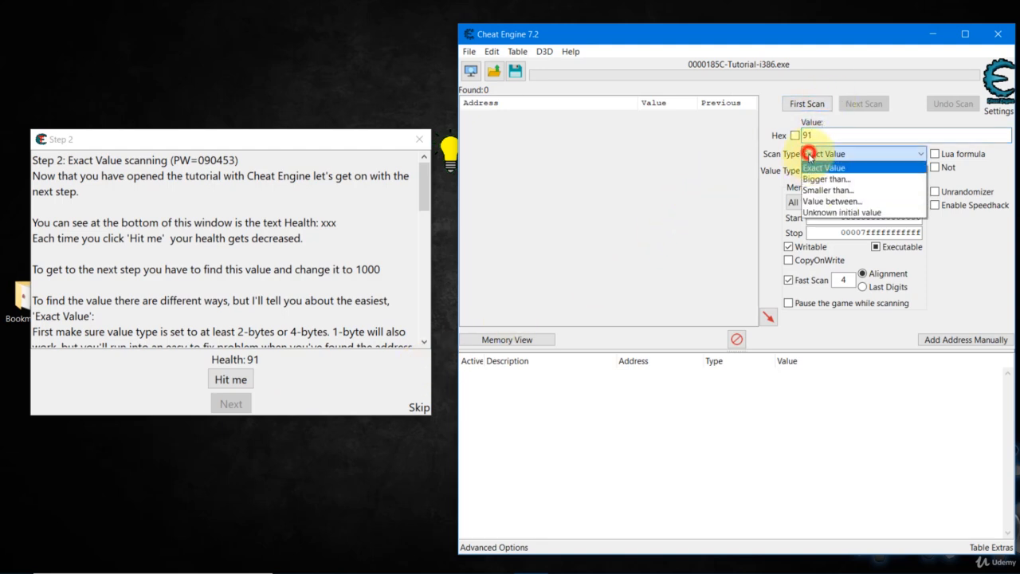
left_click(818, 165)
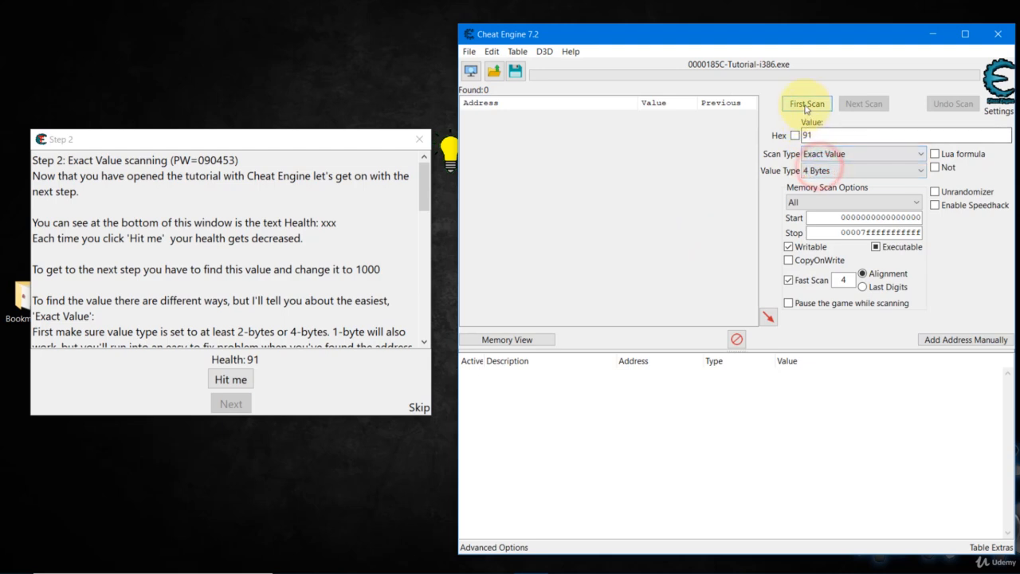
left_click(805, 103)
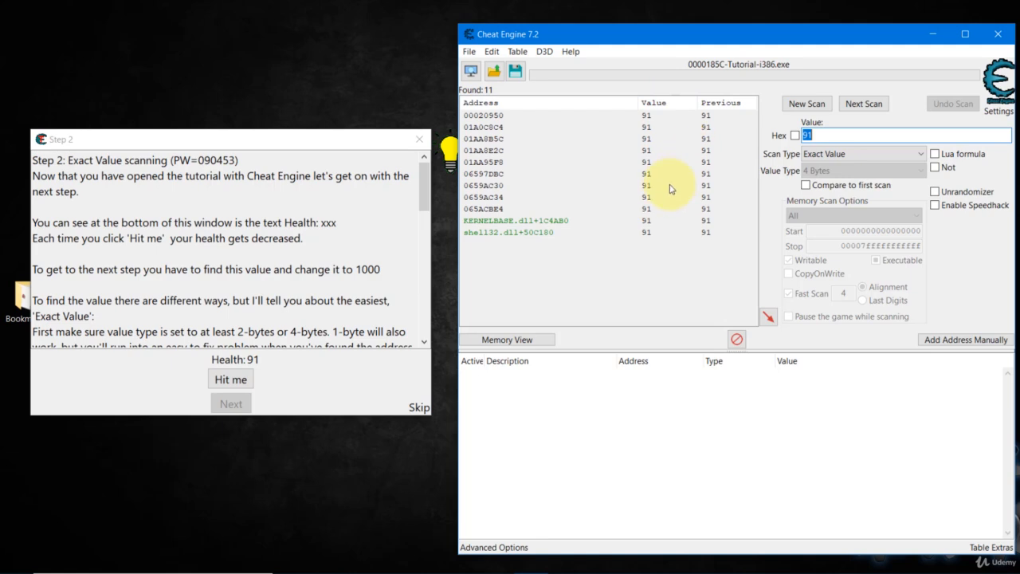
Step: Take another hit in the tutorial and narrow the results with a next scan for 87
left_click(232, 381)
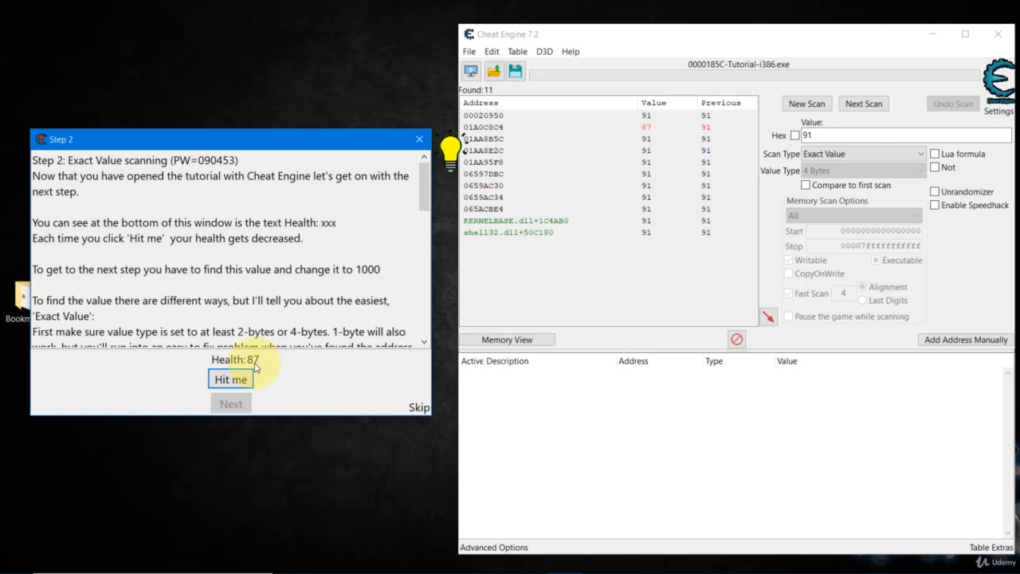
left_click(823, 133)
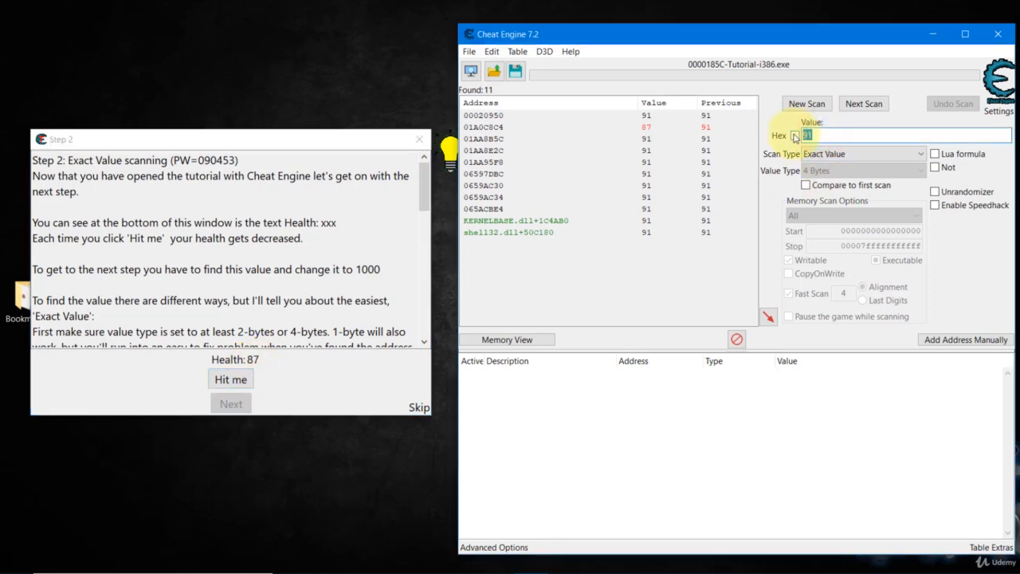
key("BackSpace")
key("BackSpace")
type("87")
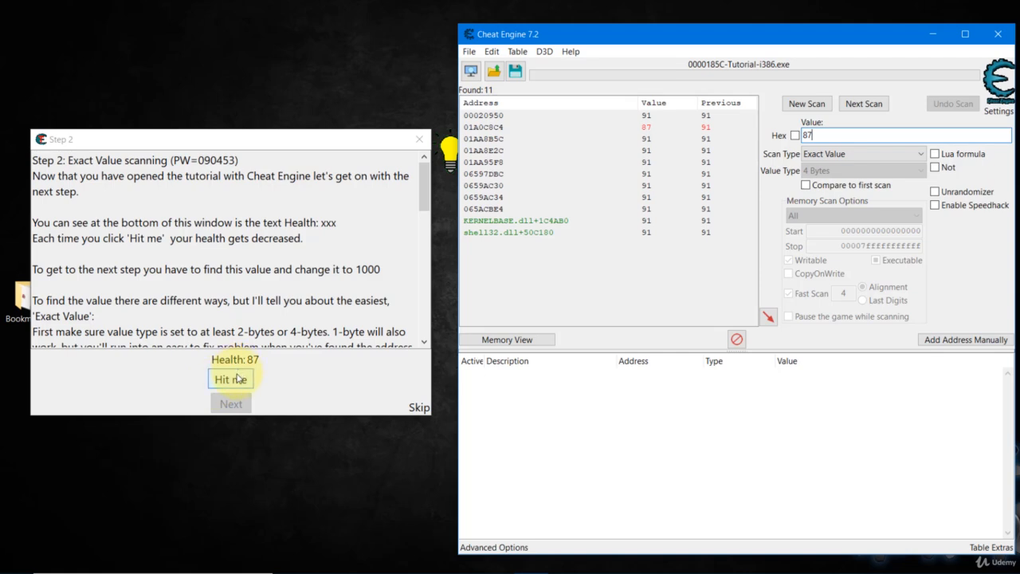
left_click(864, 104)
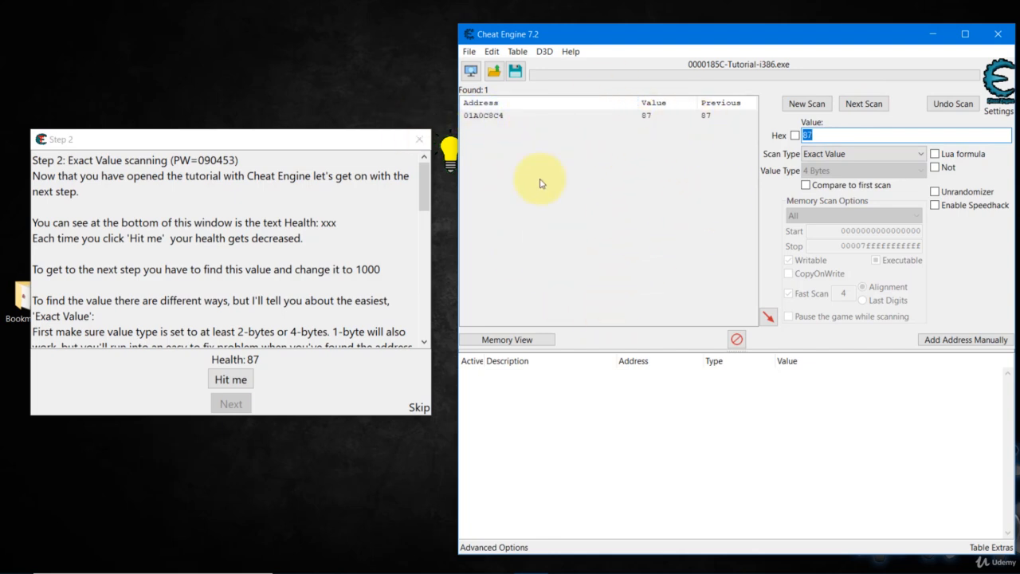
Step: Add the remaining found address to the address list and take a hit to check that it tracks the health
left_click(497, 117)
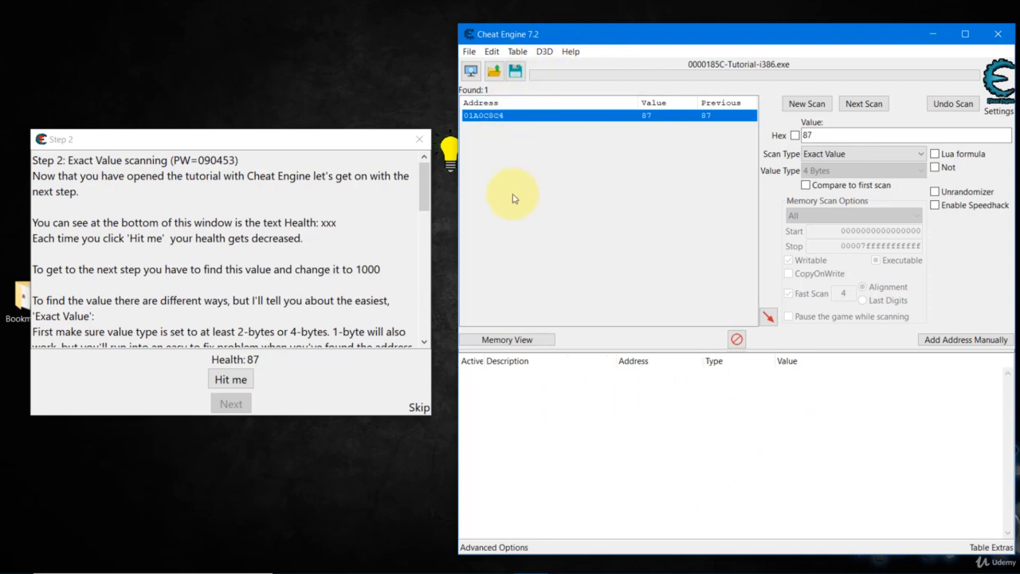
double_click(541, 116)
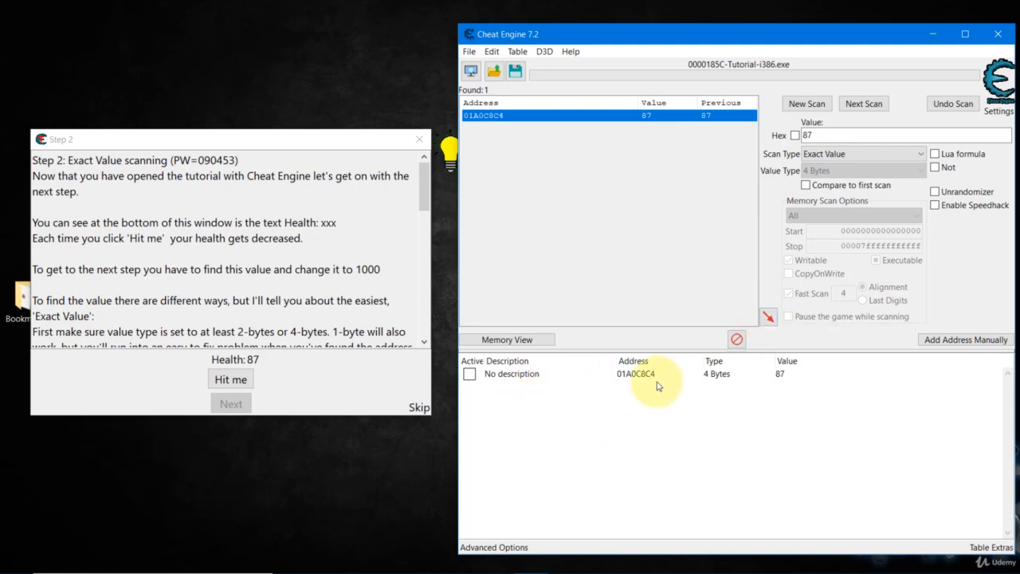
left_click(228, 380)
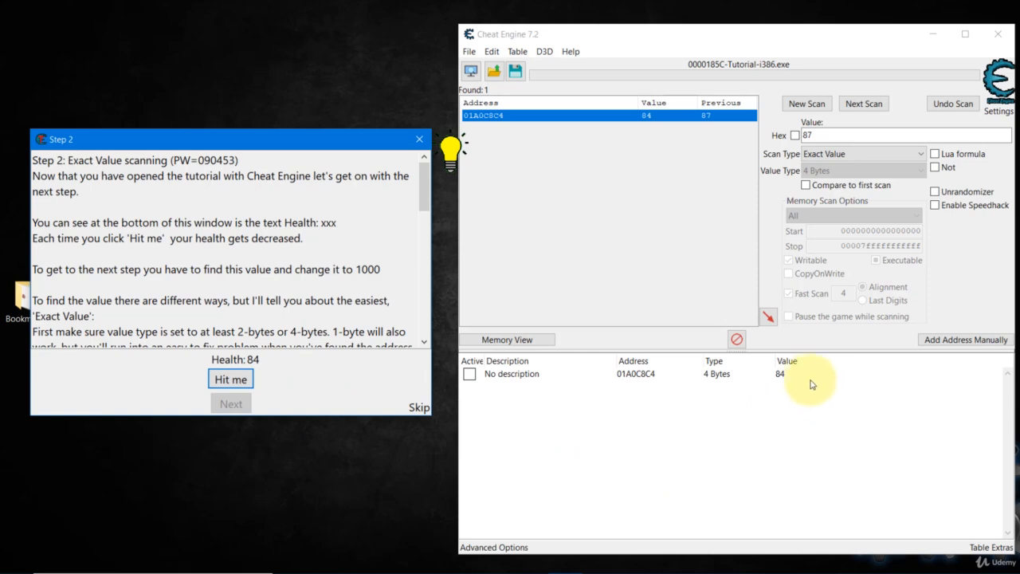
Step: Set the listed health address's value to 100 and take a hit in the tutorial to test the change
double_click(782, 374)
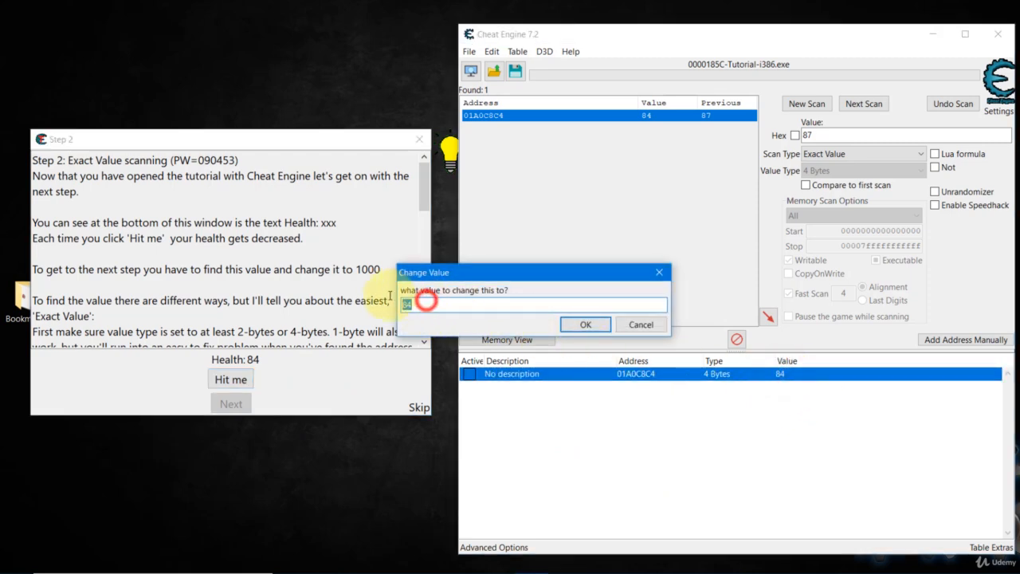
type("100")
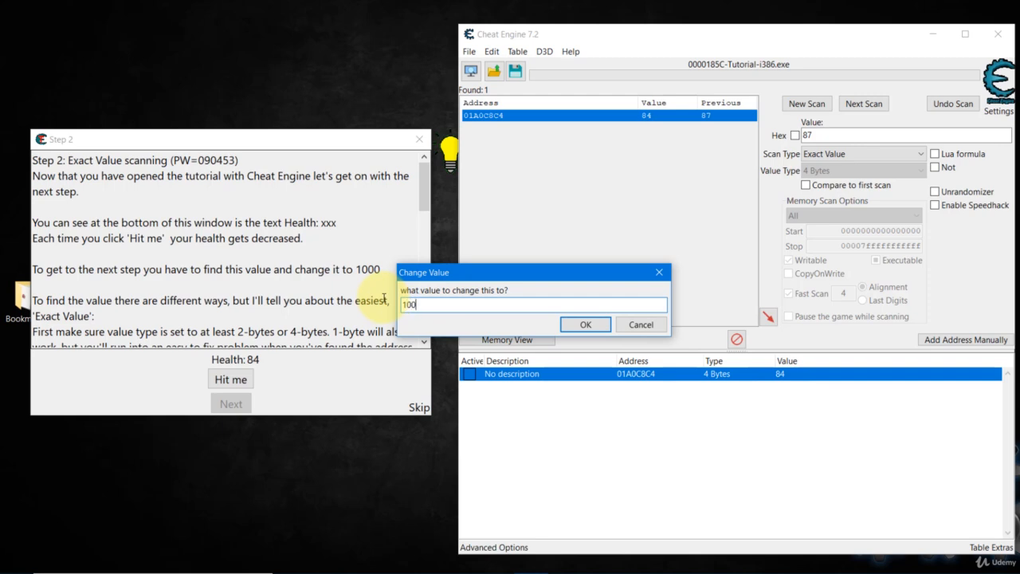
left_click(581, 327)
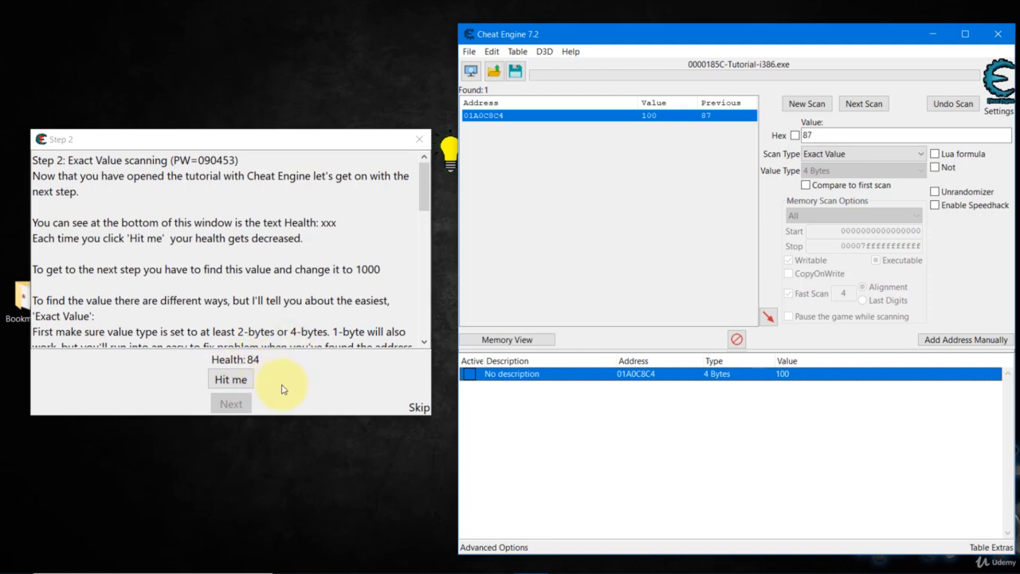
left_click(242, 381)
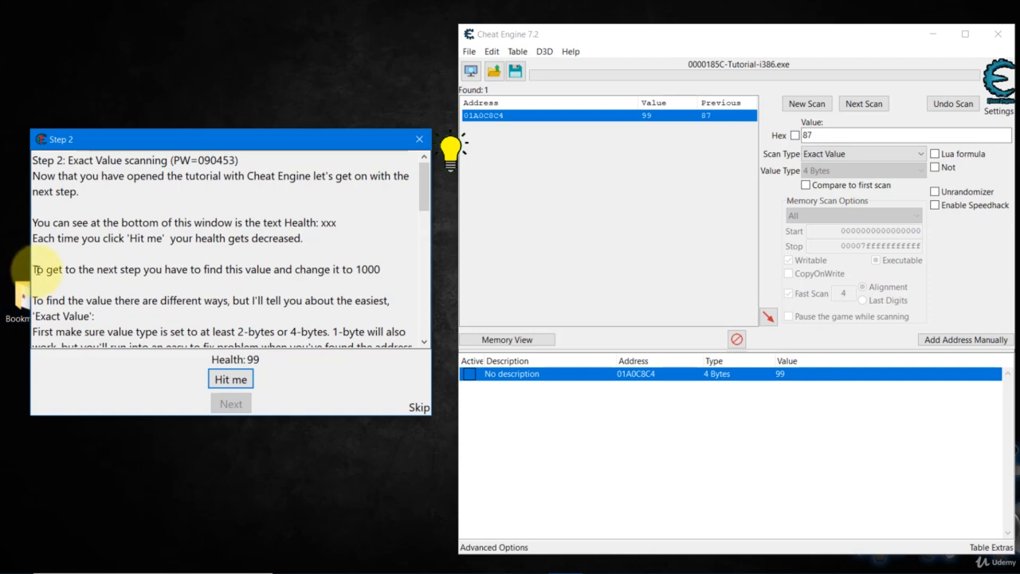
Step: Review the tutorial's target for the health and set the listed address's value to 1000
left_click_drag(37, 270, 380, 269)
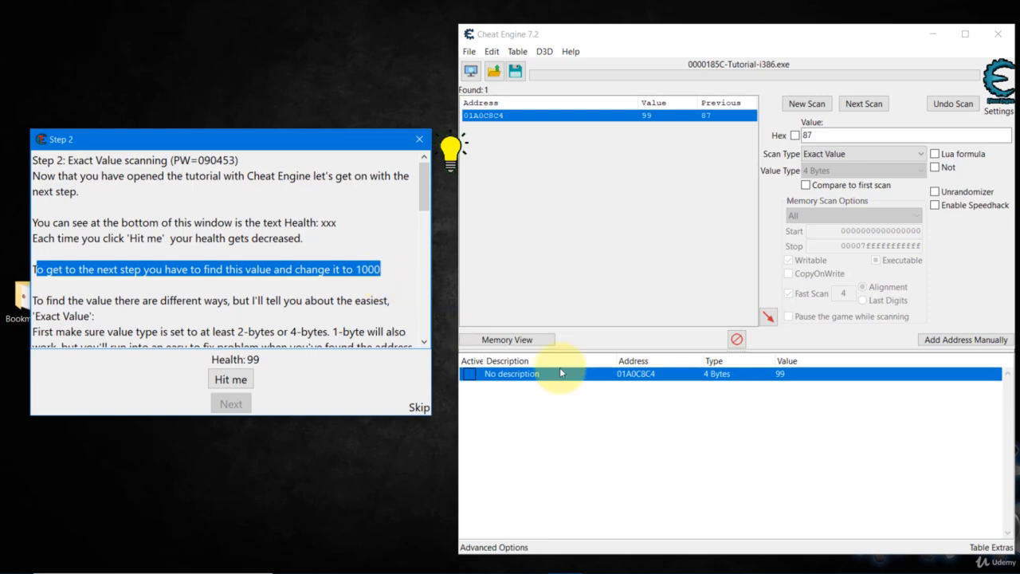
double_click(783, 373)
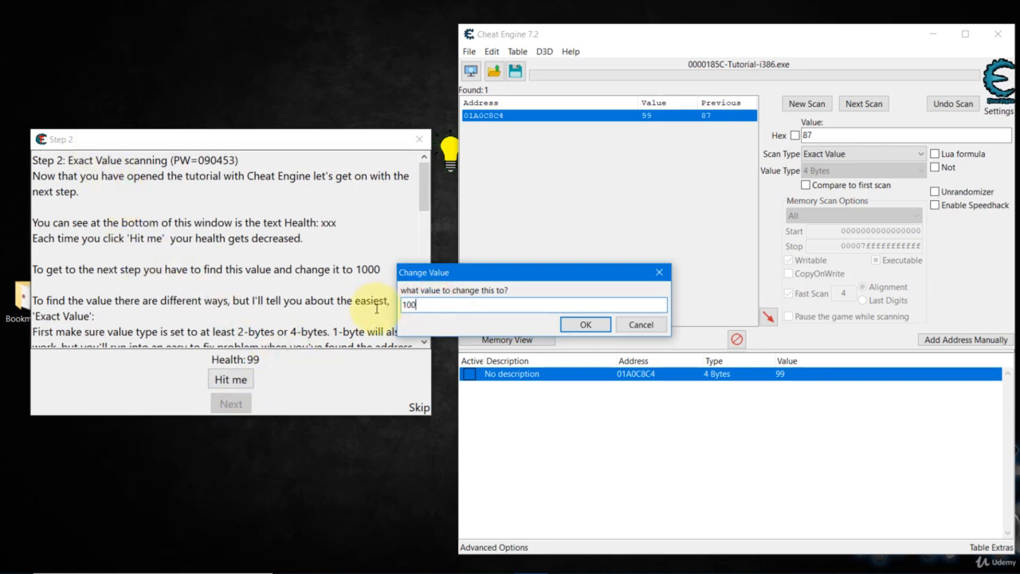
left_click(585, 324)
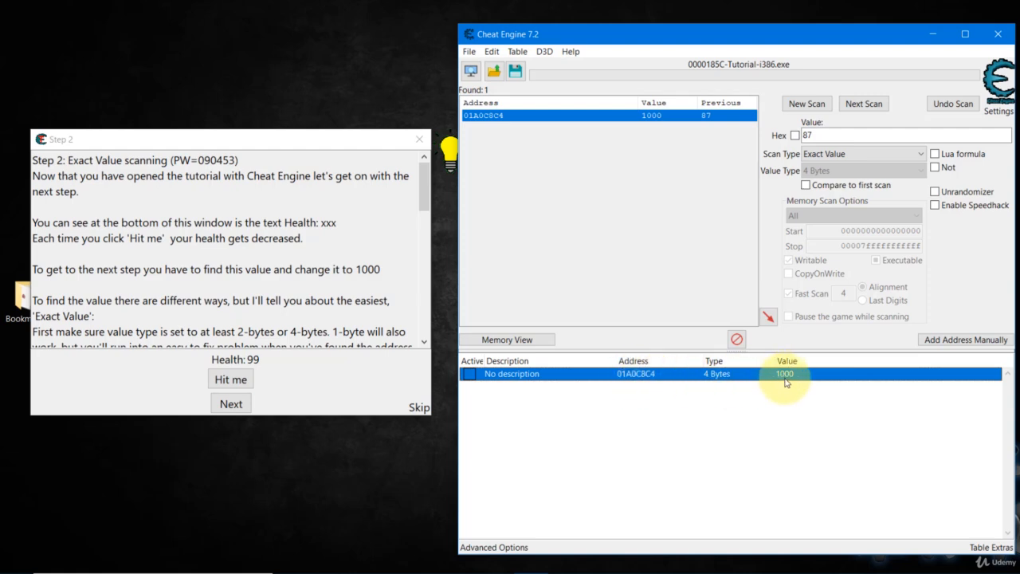
Step: Open the Memory Viewer and copy the listed health address 01A0C8C4 from its record without changing the record
left_click(495, 341)
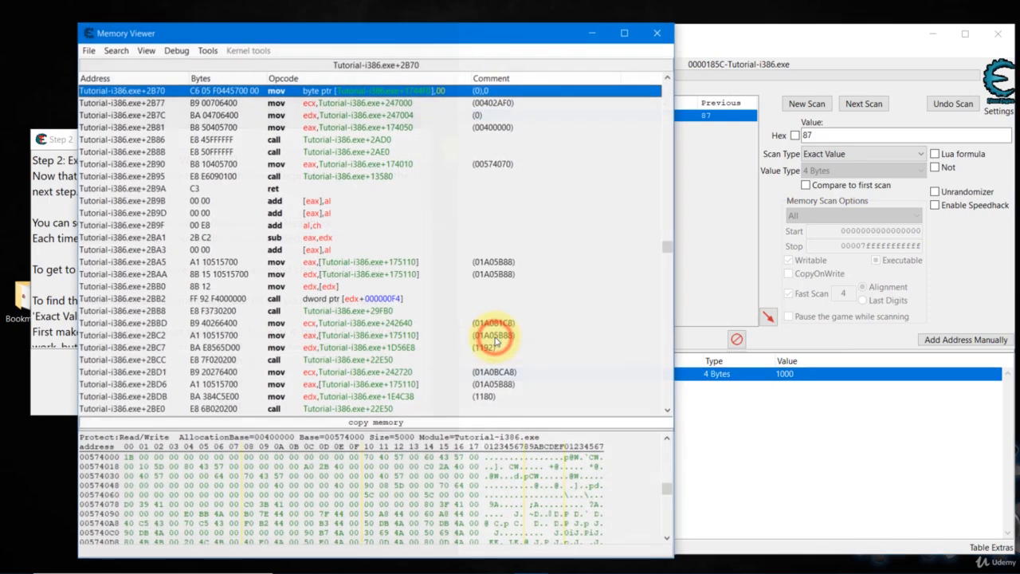
left_click(754, 398)
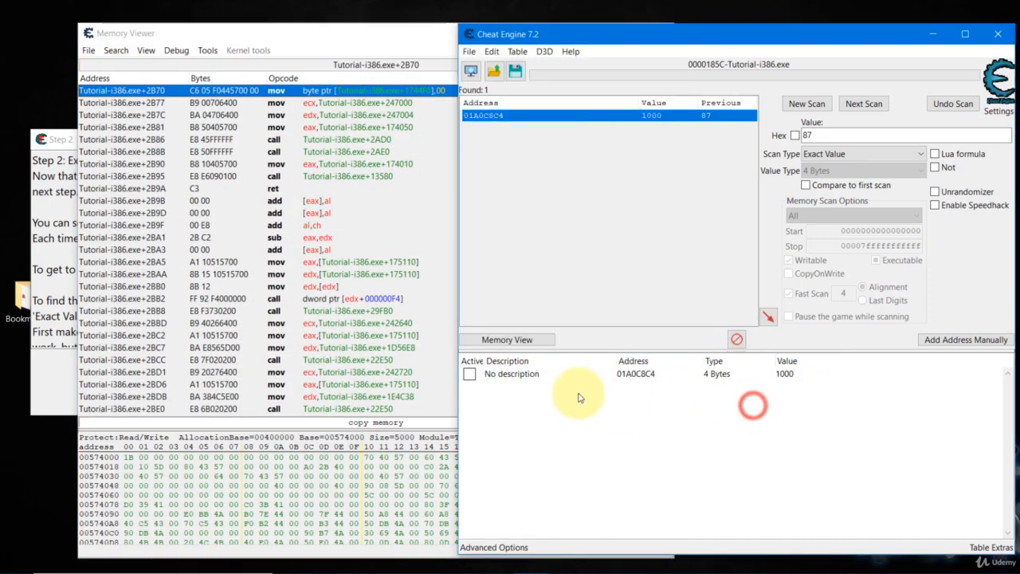
right_click(638, 380)
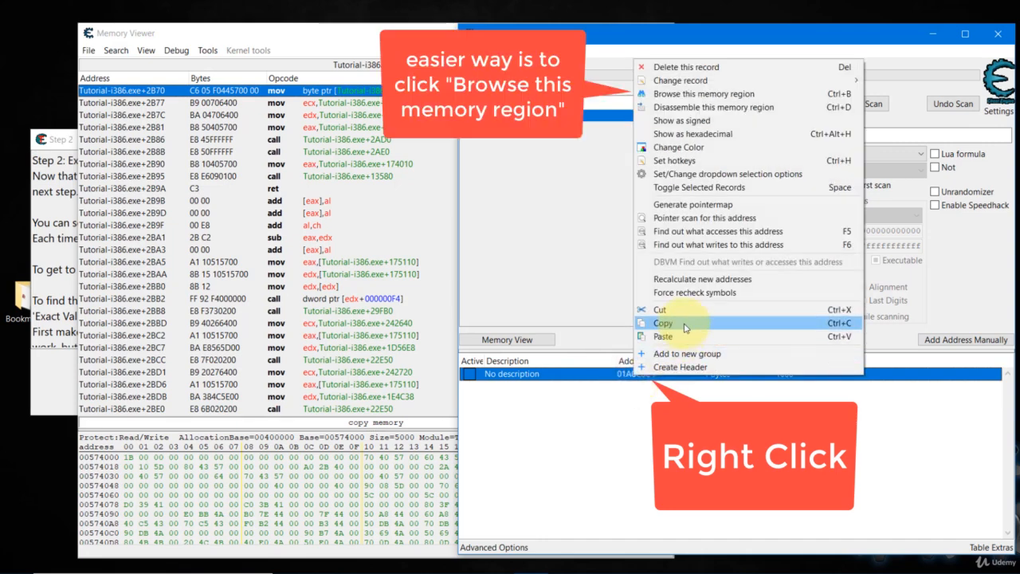
left_click(644, 372)
double_click(639, 372)
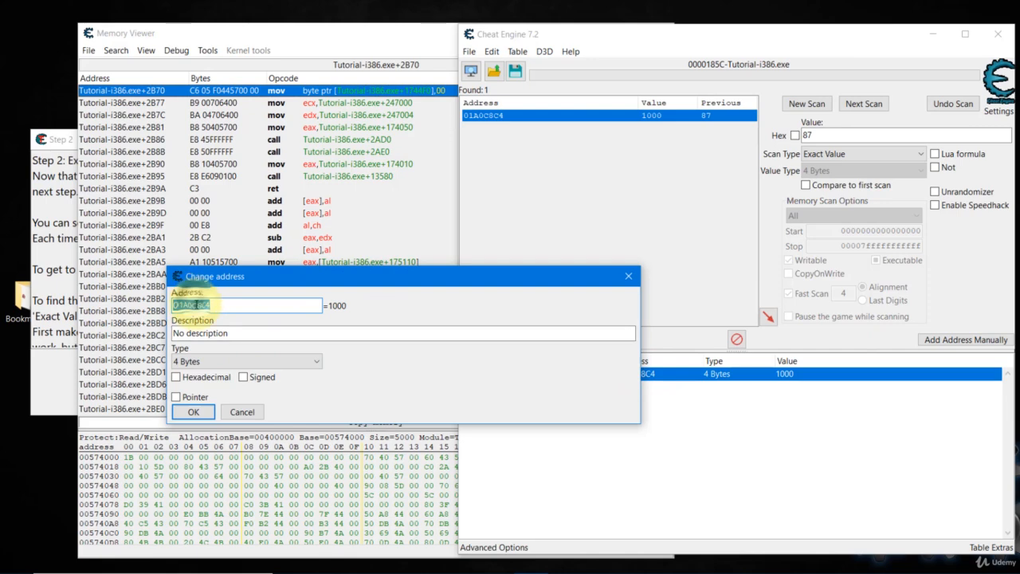
right_click(193, 306)
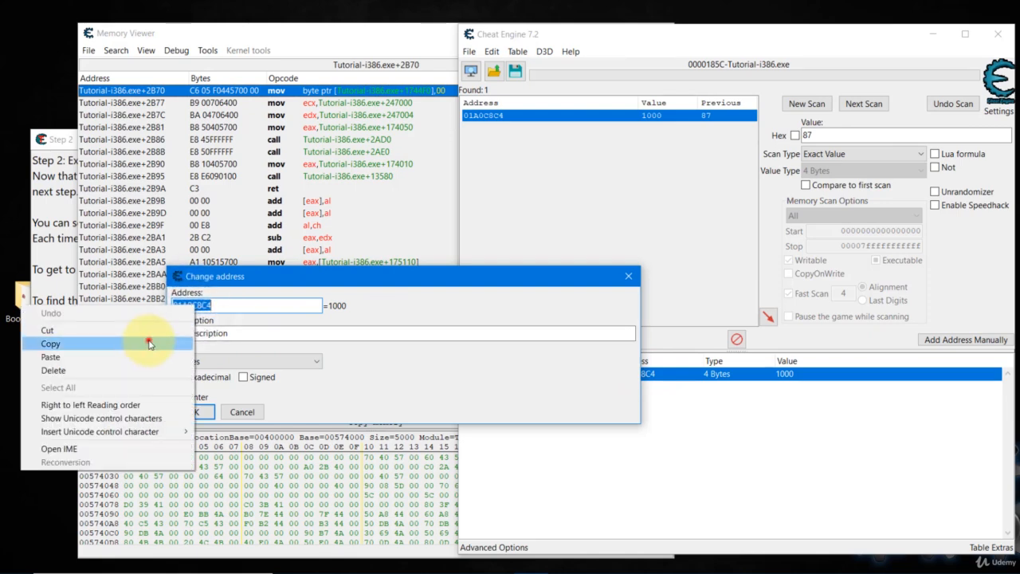
left_click(149, 343)
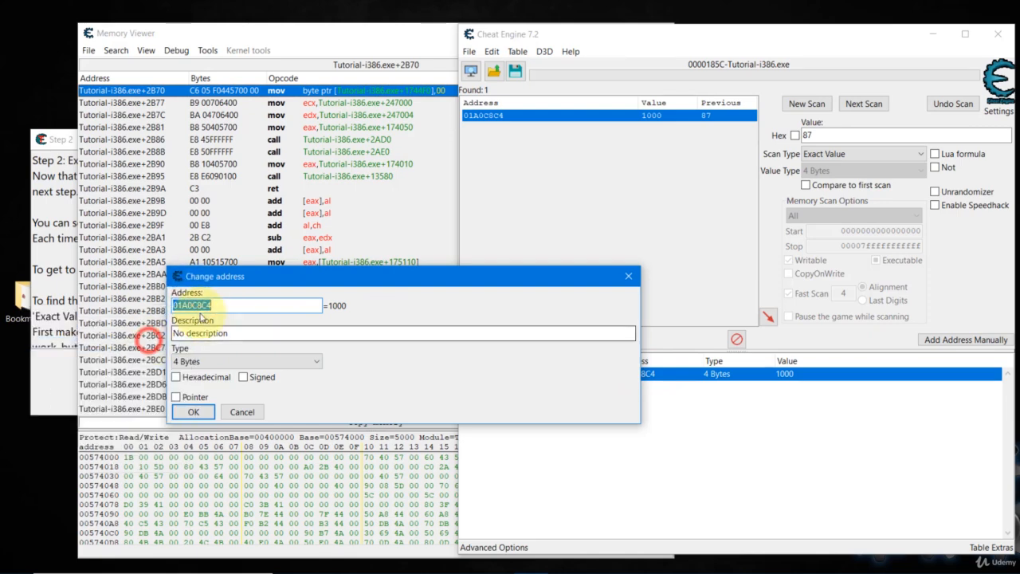
left_click(628, 277)
Step: Jump to the copied health address 01A0C8C4 in the Memory Viewer's hex dump
left_click(94, 475)
right_click(94, 475)
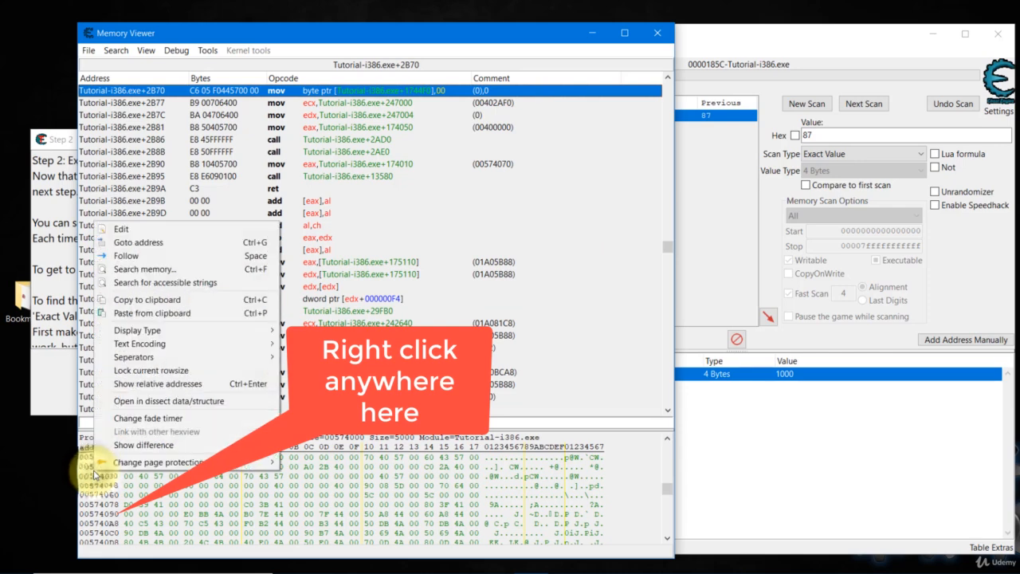
left_click(176, 243)
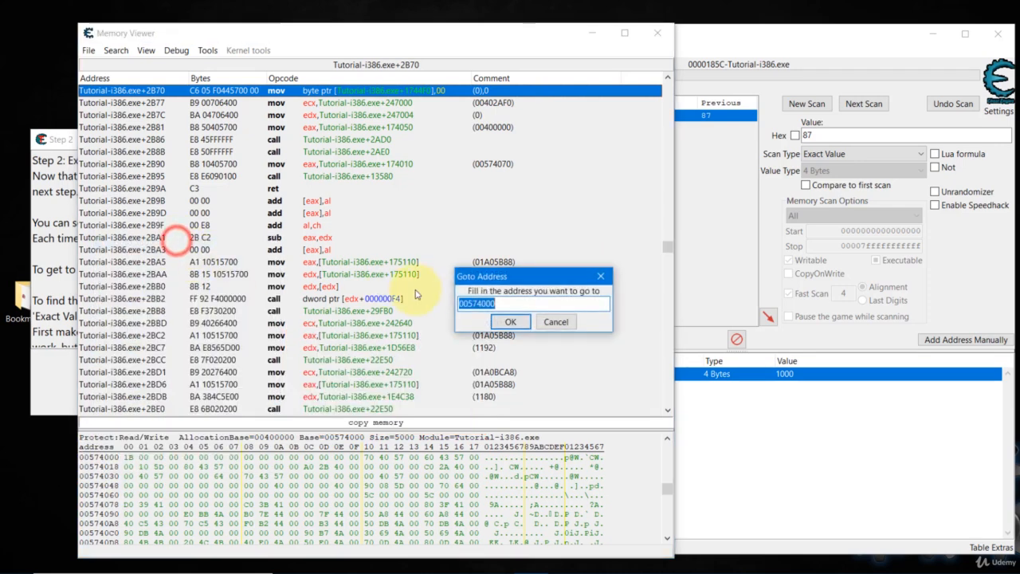
right_click(466, 305)
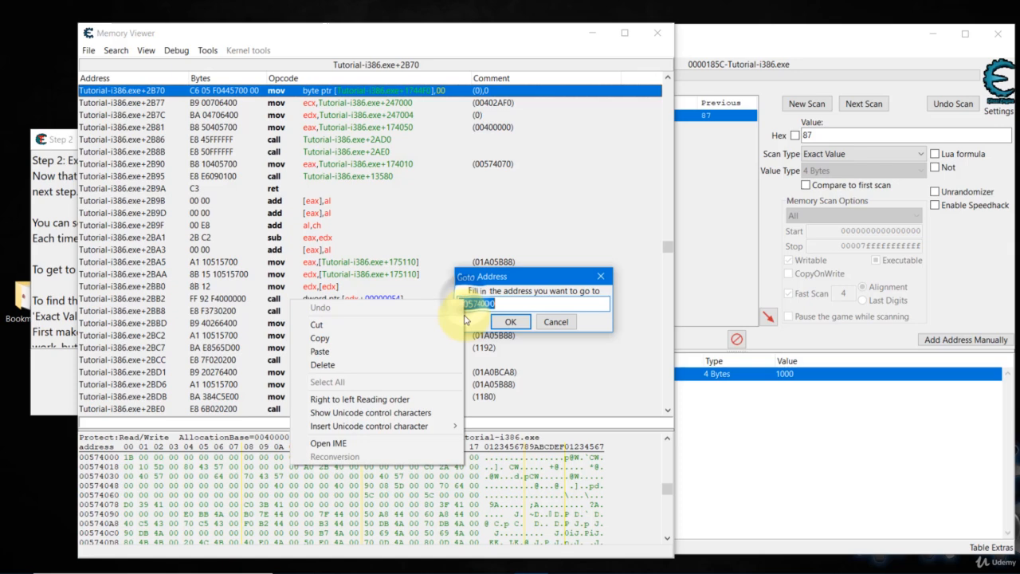
left_click(410, 350)
left_click(511, 321)
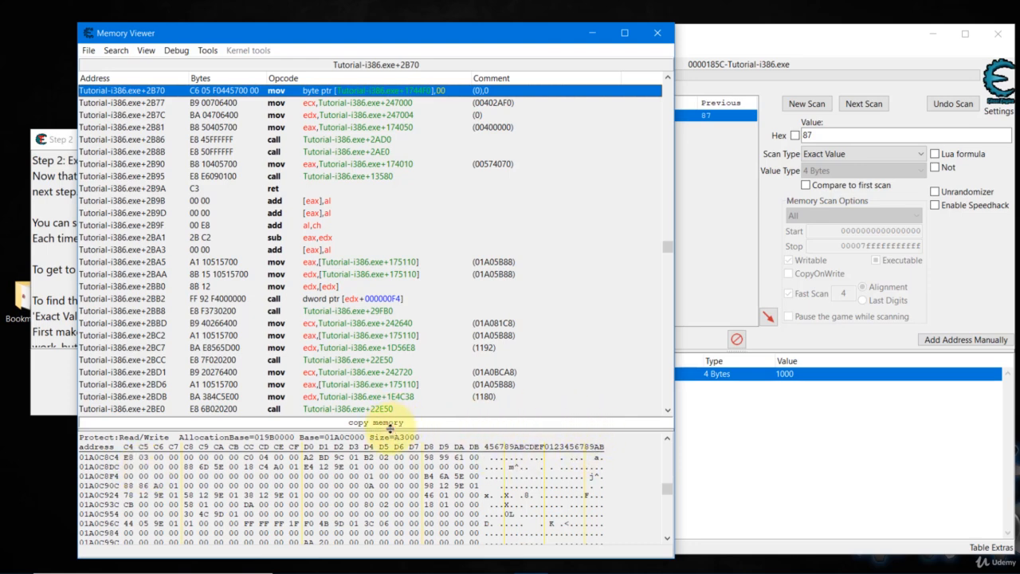
Step: Enlarge the hex dump area and set its display type to 4 Byte decimal
left_click_drag(390, 427, 391, 325)
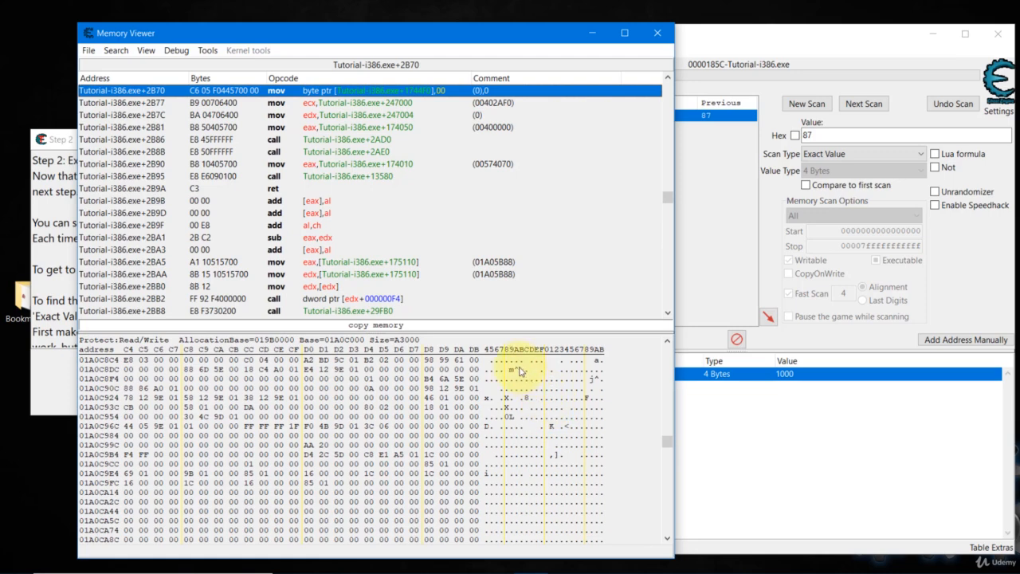
right_click(602, 362)
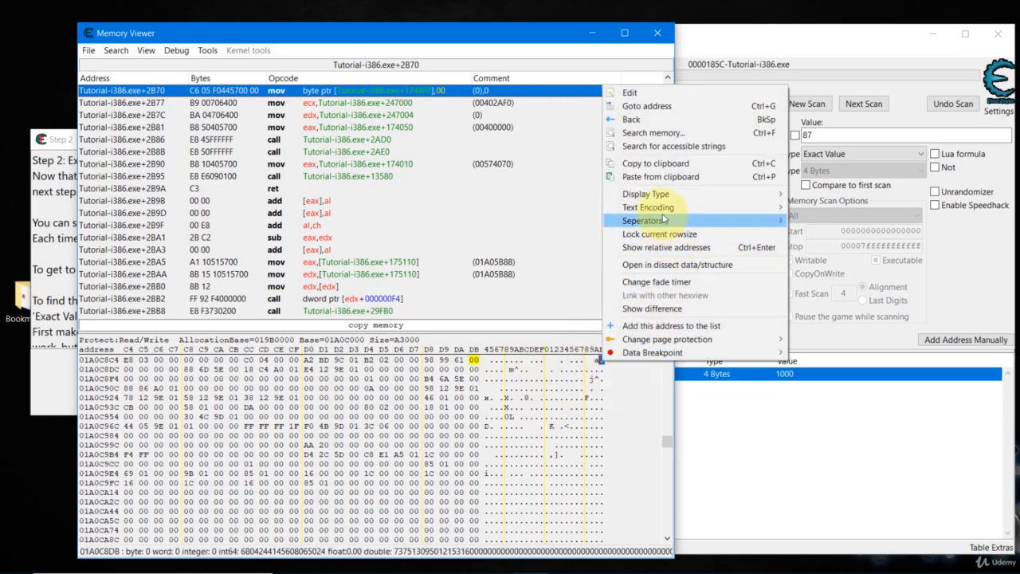
mouse_move(661, 195)
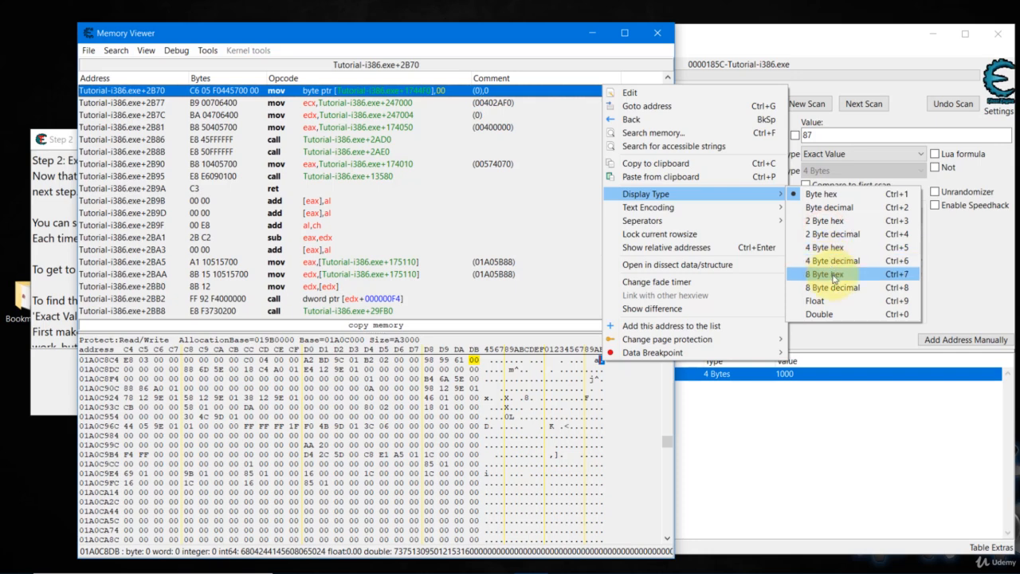
left_click(834, 267)
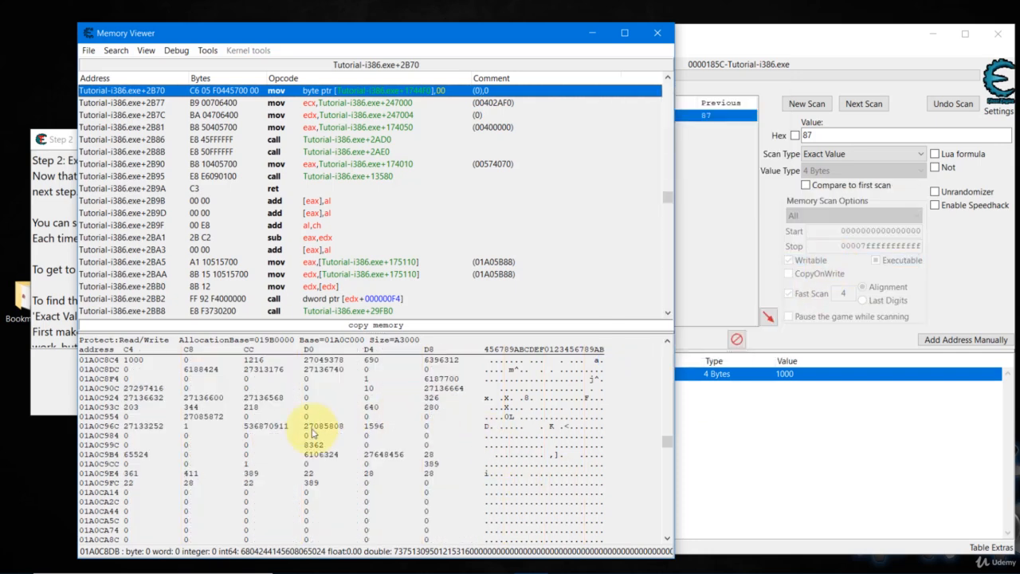
Step: Set the value at address 01A0C8C4 in the memory dump to 9990 and take a hit in the tutorial to test it
left_click(133, 360)
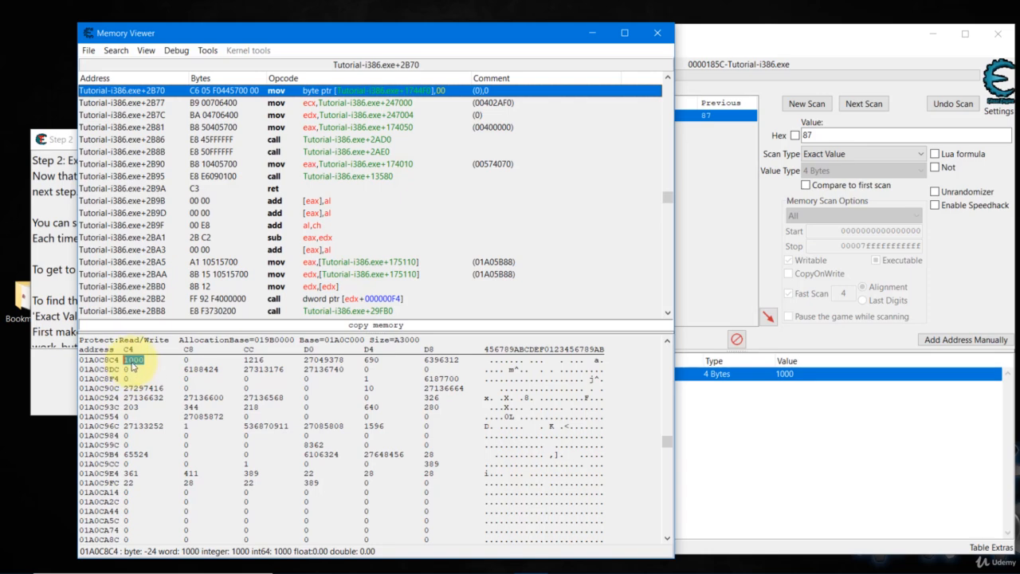
type("9990")
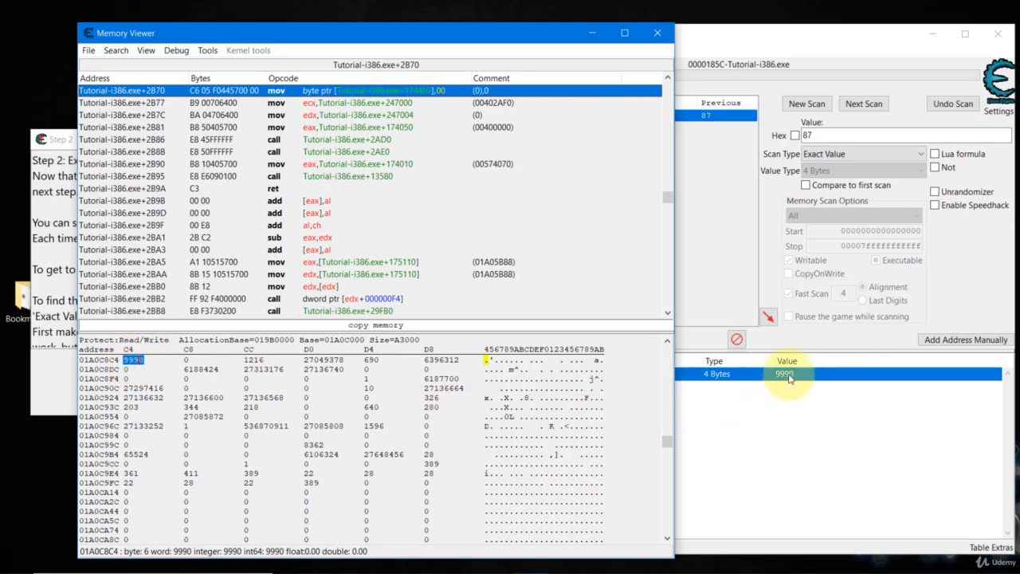
left_click_drag(455, 33, 724, 93)
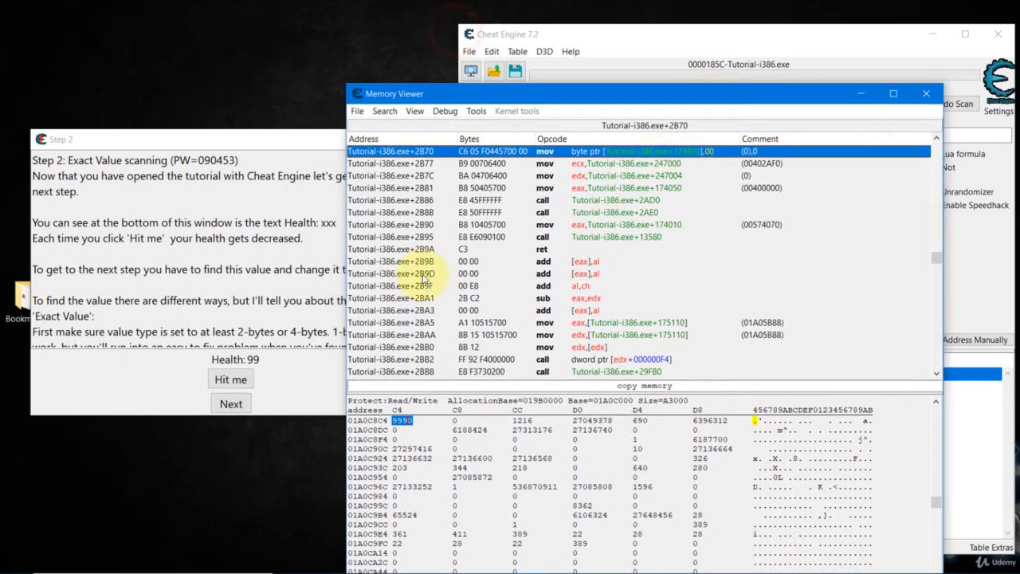
left_click(231, 380)
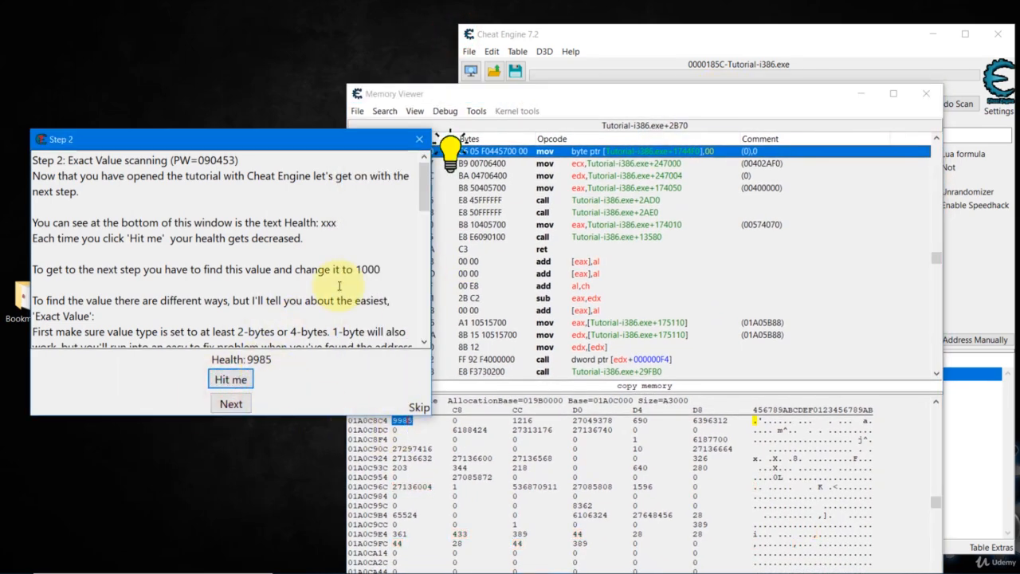
Step: Close the Memory Viewer and arrange the tutorial and main scanner windows side by side
left_click_drag(301, 141, 282, 95)
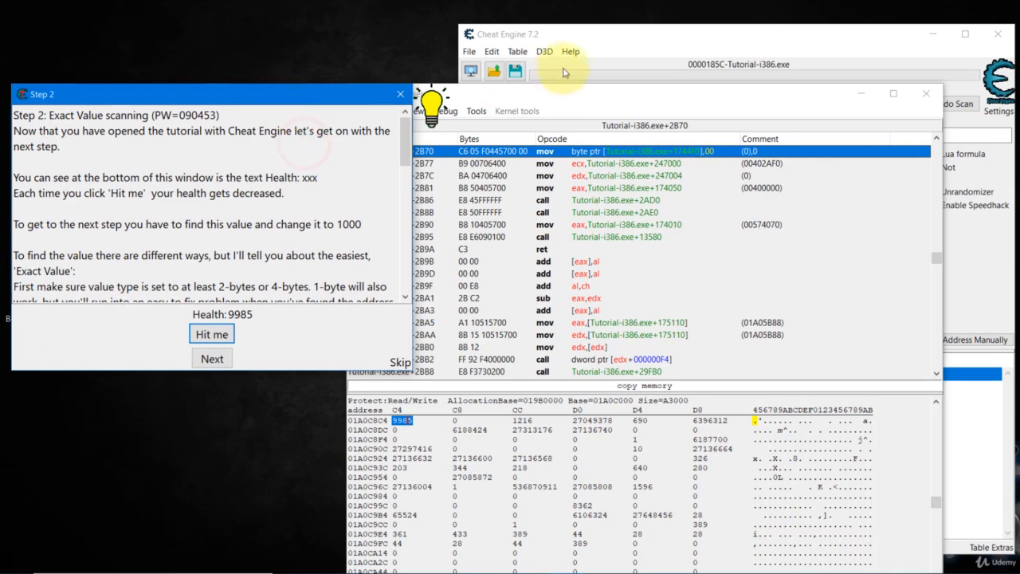
left_click_drag(568, 95, 536, 31)
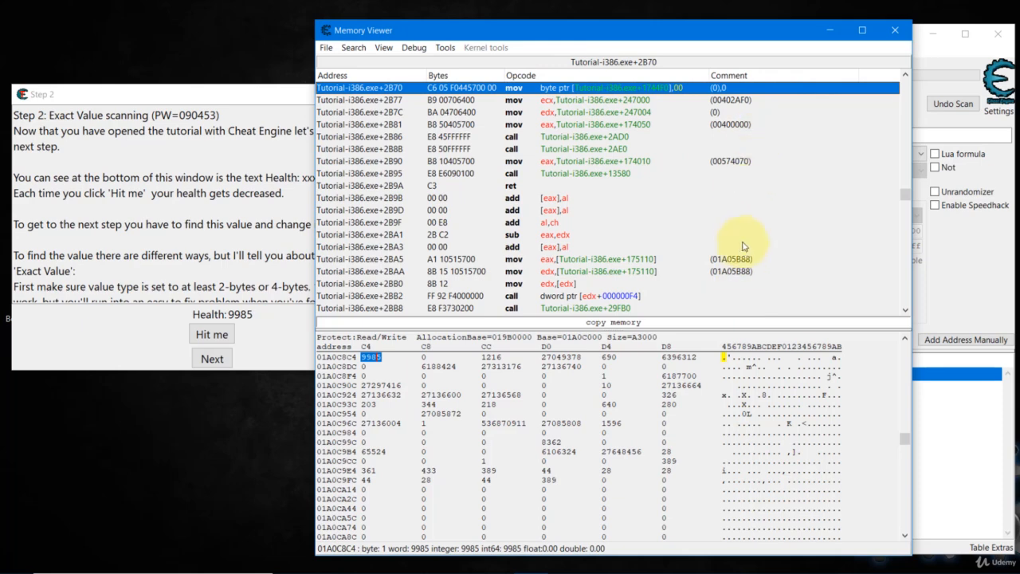
scroll(747, 250, "up", 1)
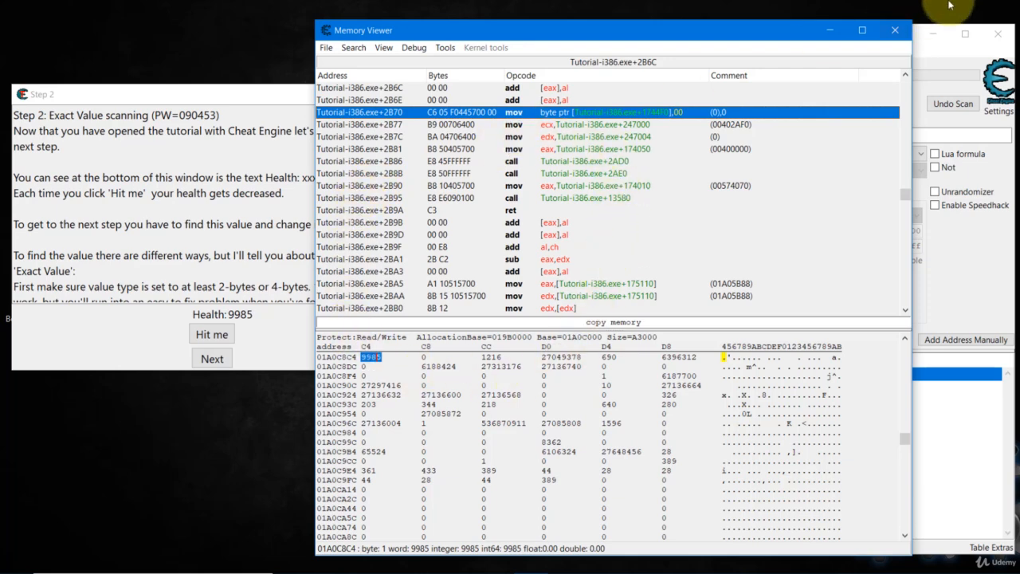
left_click(894, 31)
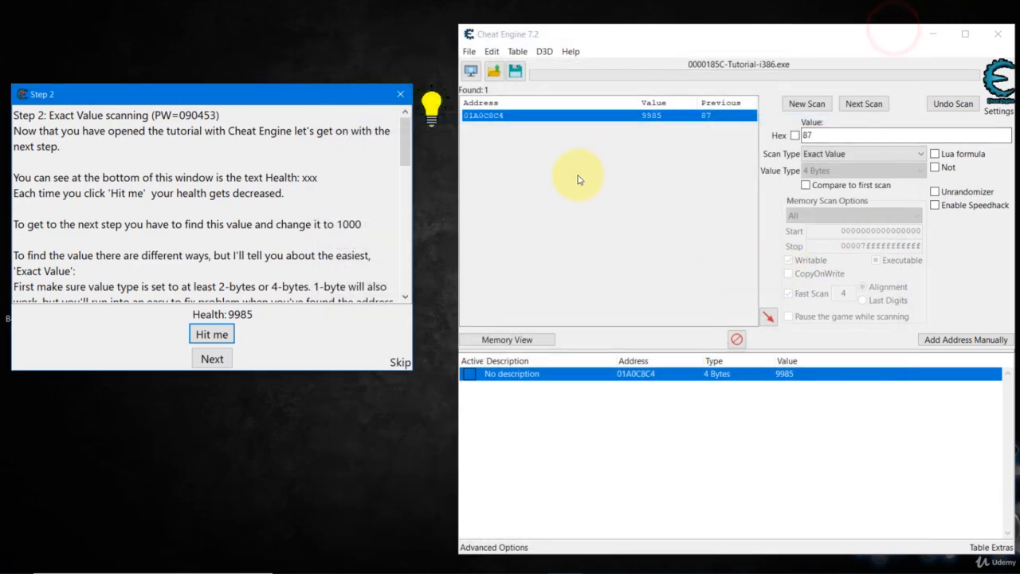
left_click_drag(889, 43, 858, 50)
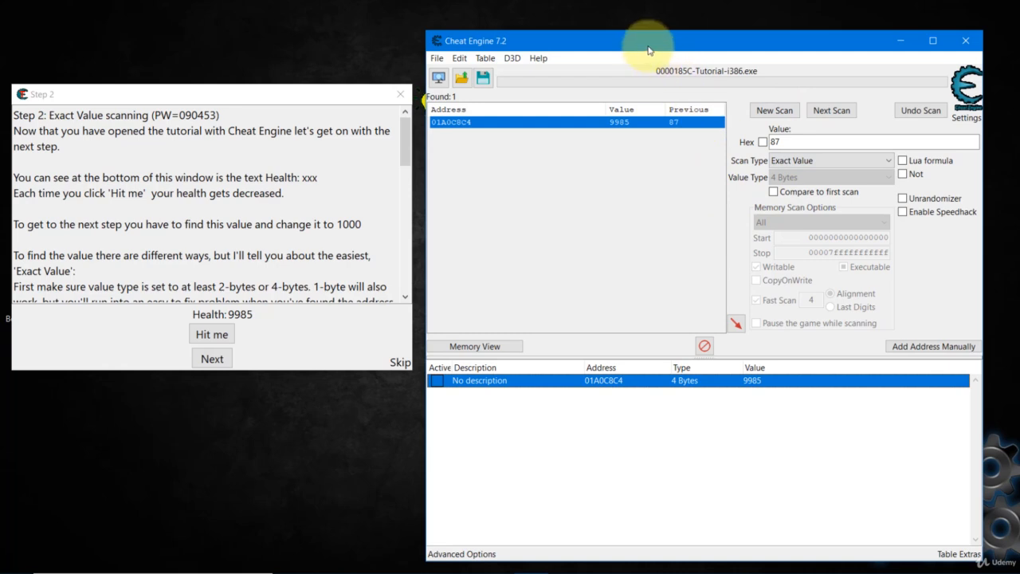
left_click_drag(644, 42, 672, 23)
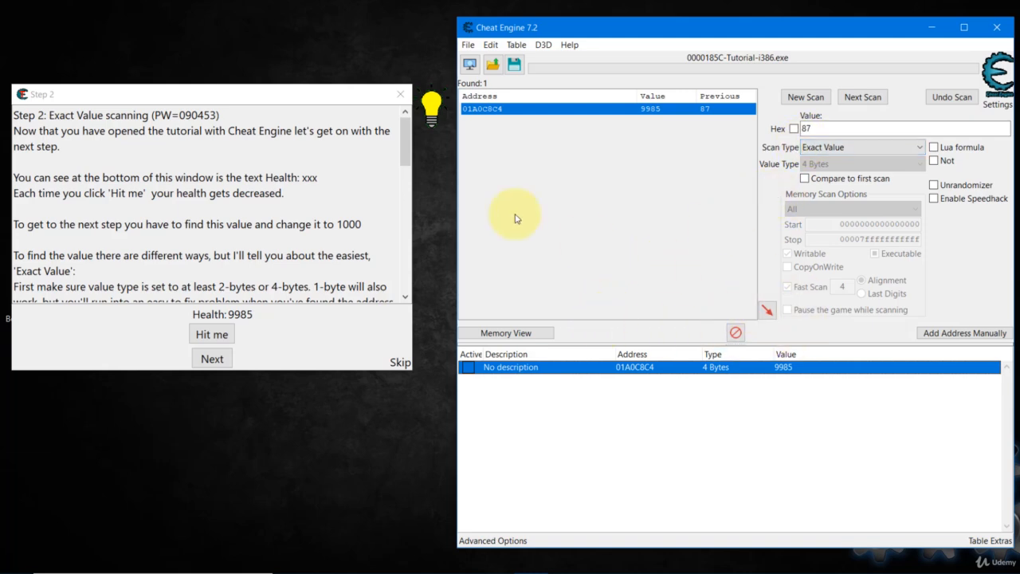
left_click_drag(252, 96, 257, 116)
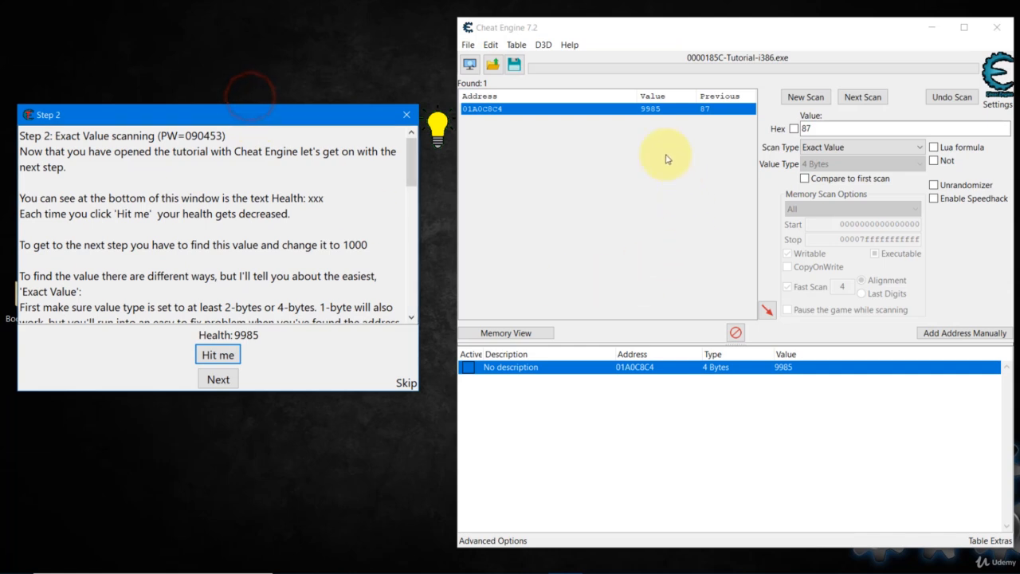